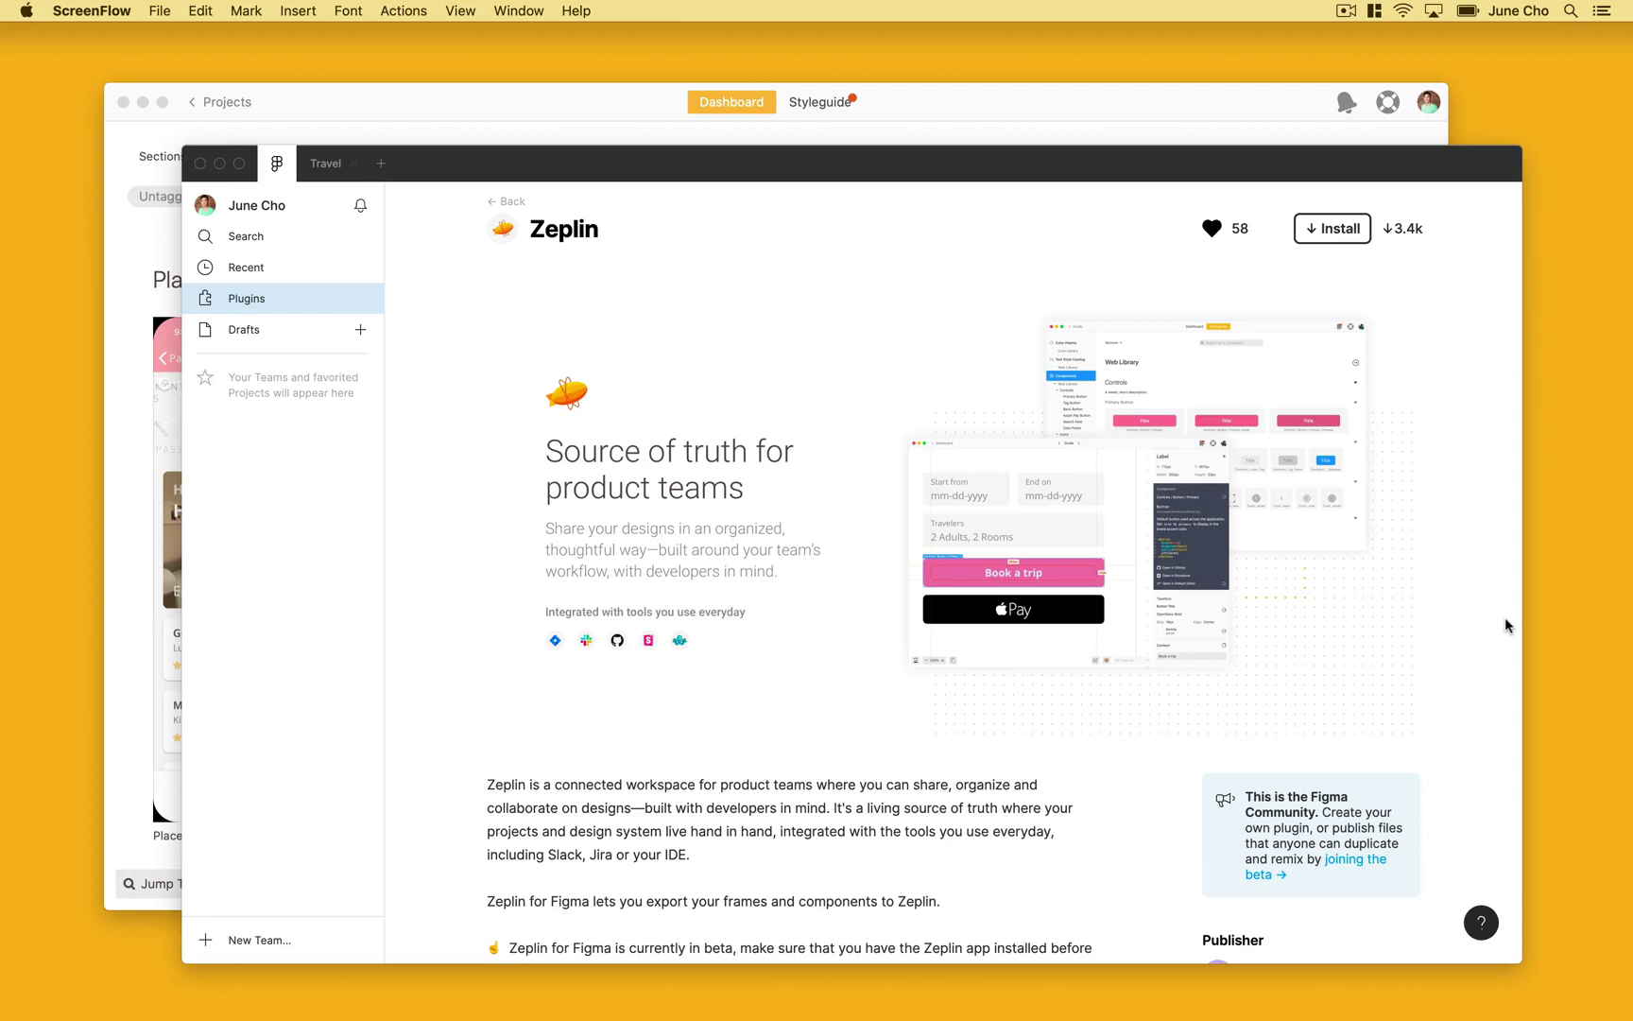
Step: Search the plugin browser for 'Zeplin', install it, then open the Travel design file
left_click(246, 268)
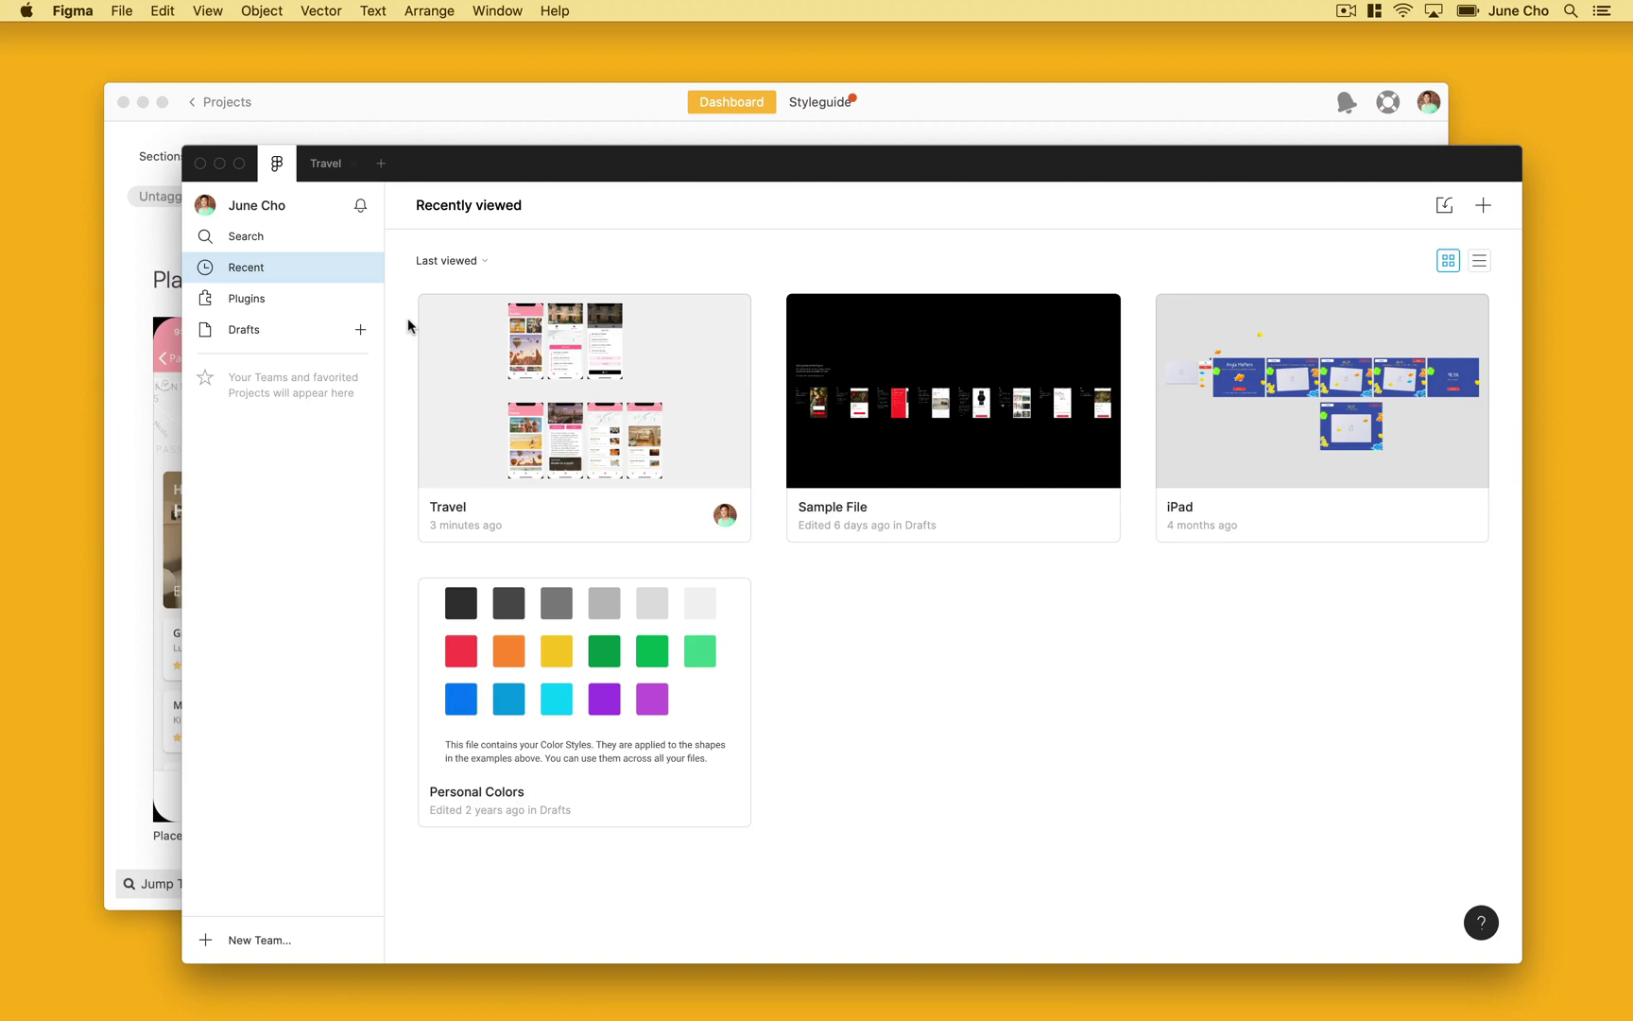
left_click(371, 299)
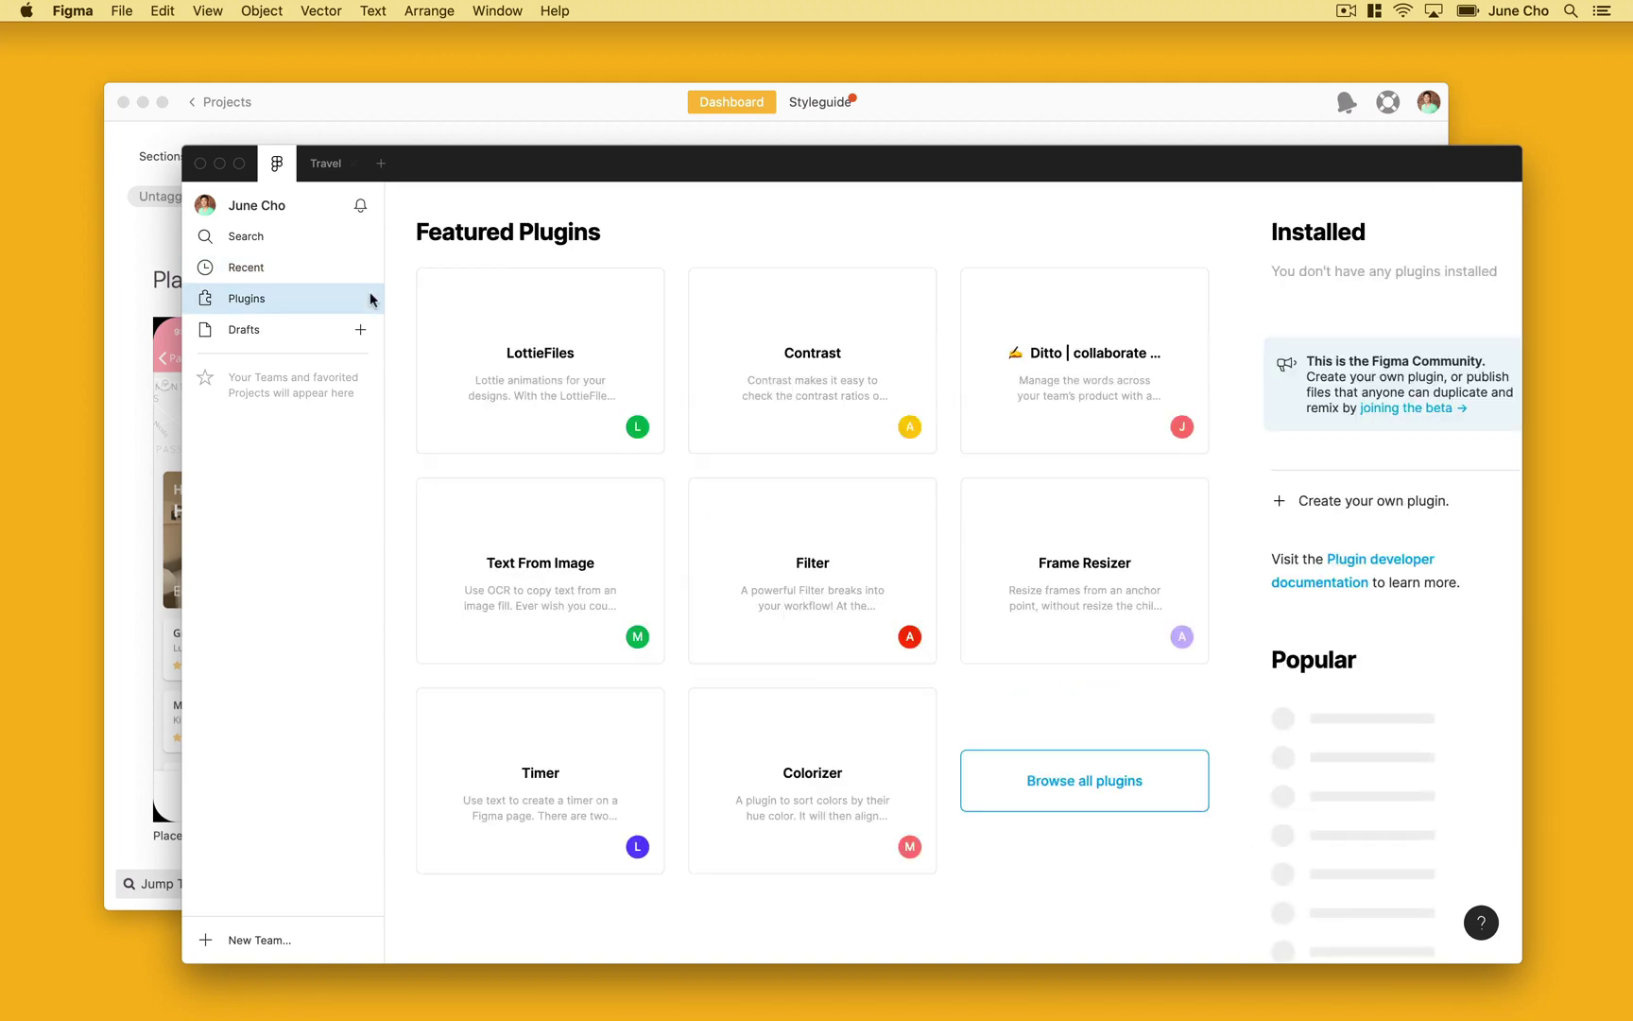
left_click(1011, 777)
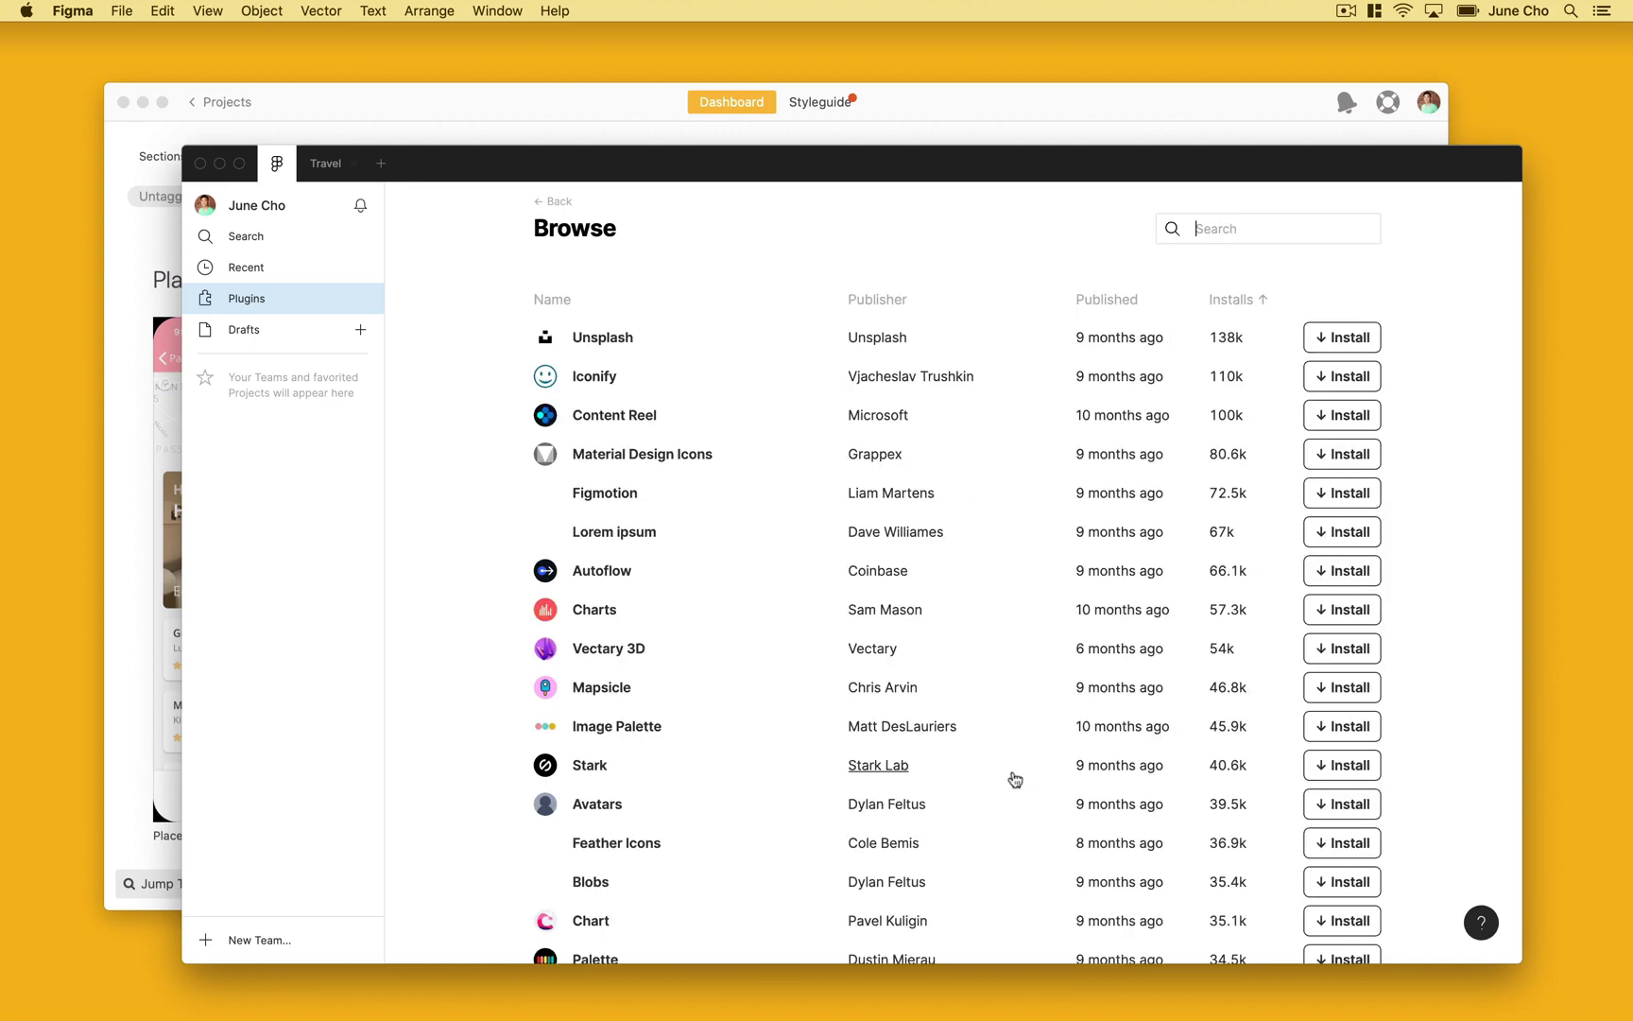
type("Zeplin")
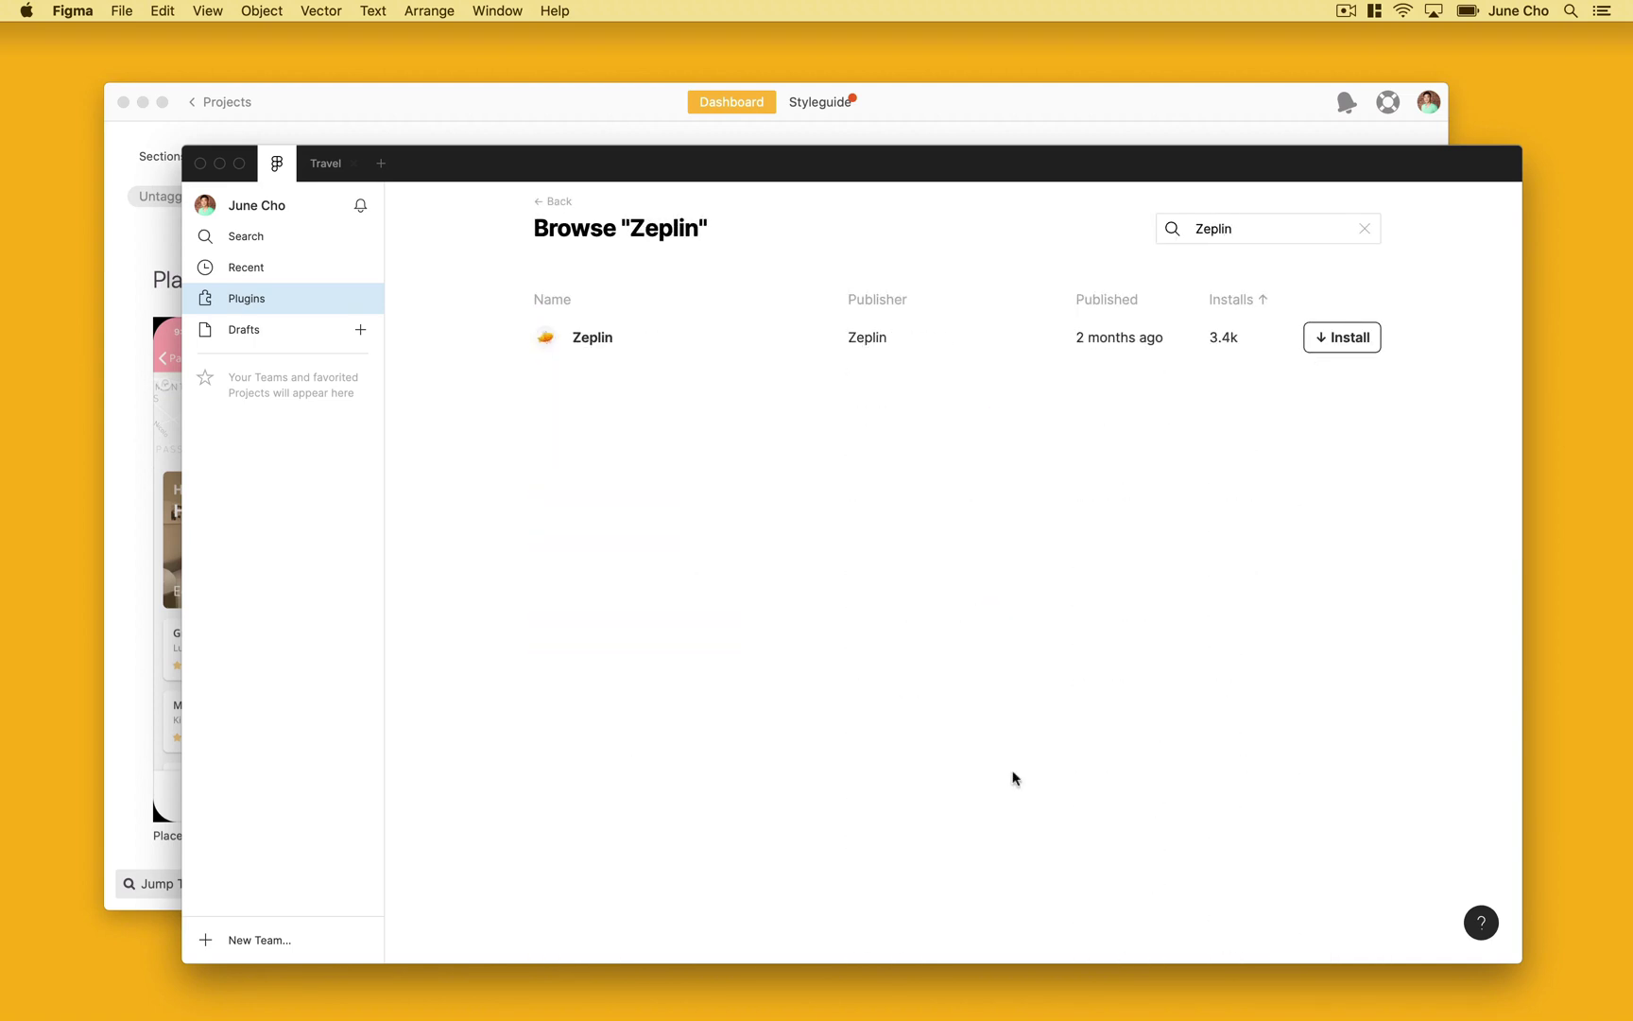
left_click(1336, 337)
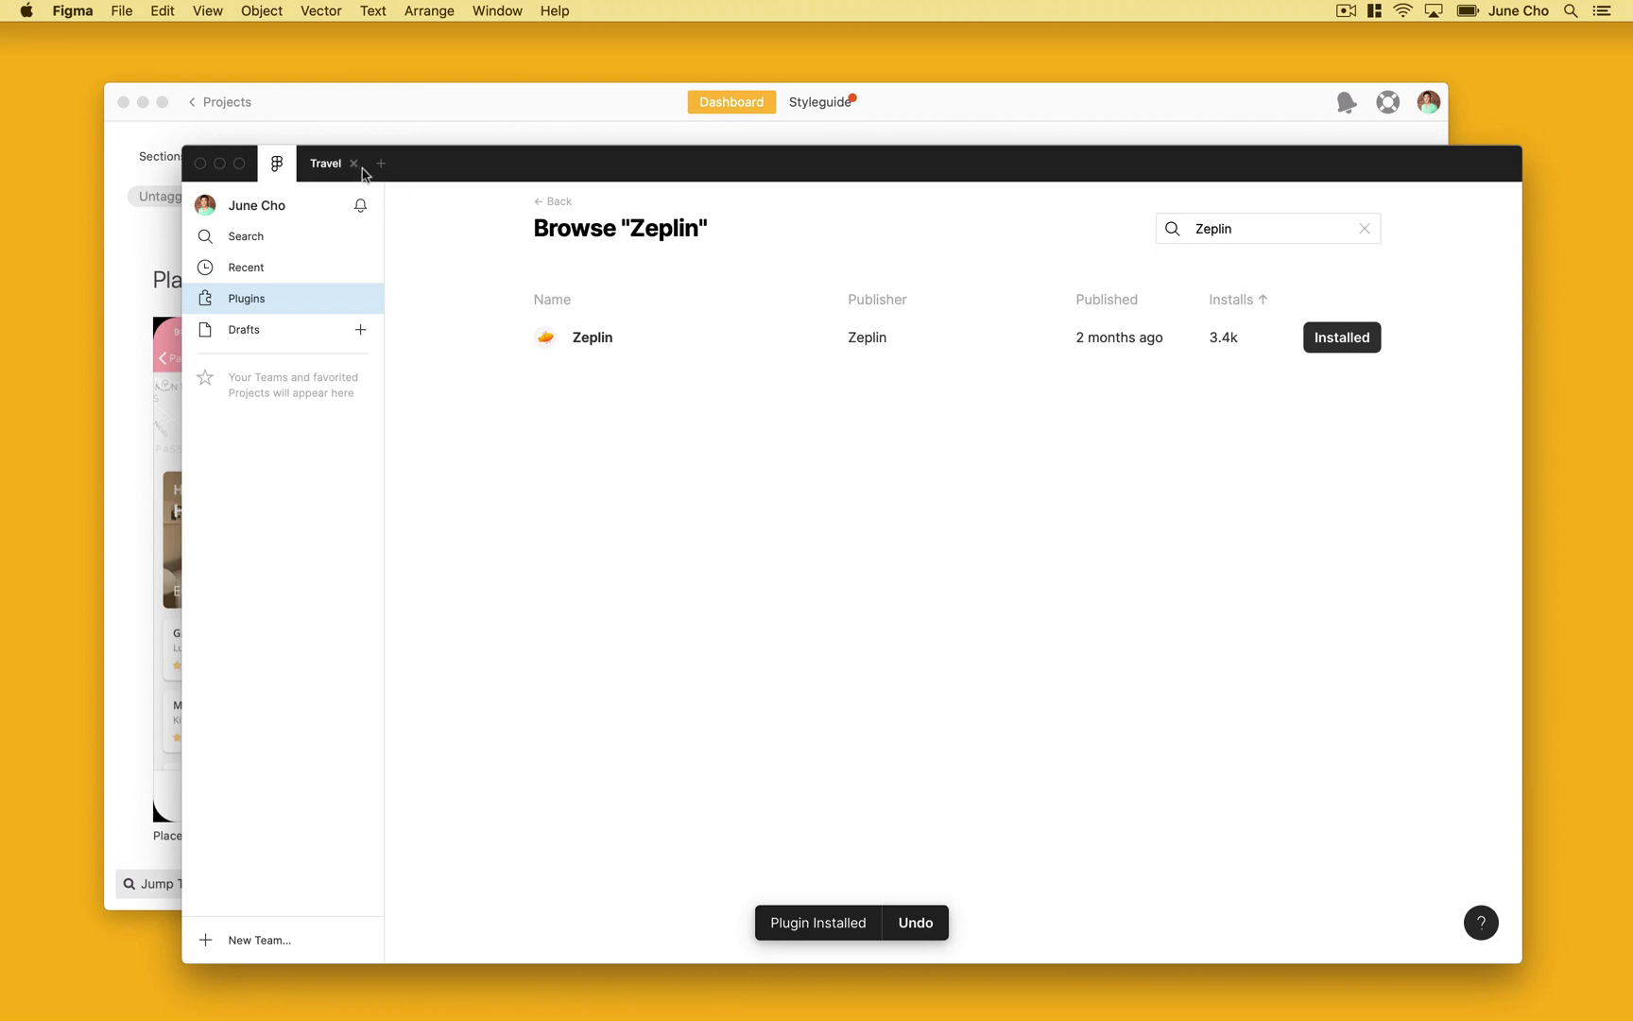
left_click(325, 163)
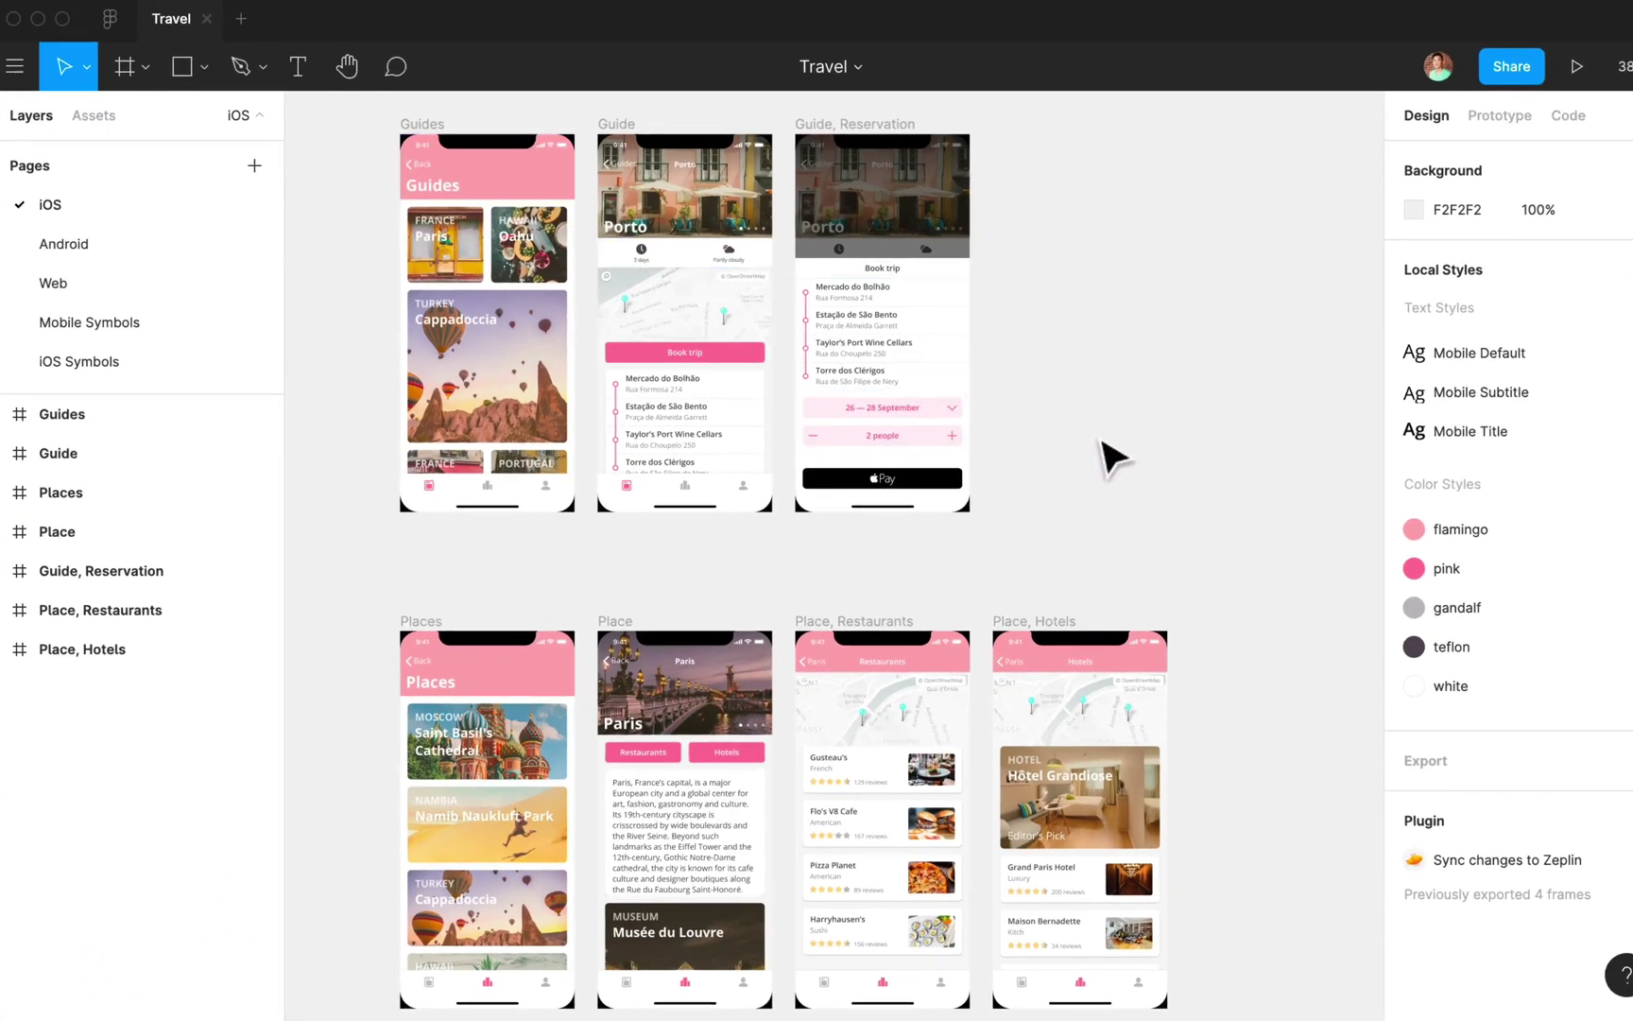
Step: Run Zeplin from the canvas context menu and select the Guides, Guide and Guide, Reservation frames
right_click(1101, 441)
mouse_move(1134, 506)
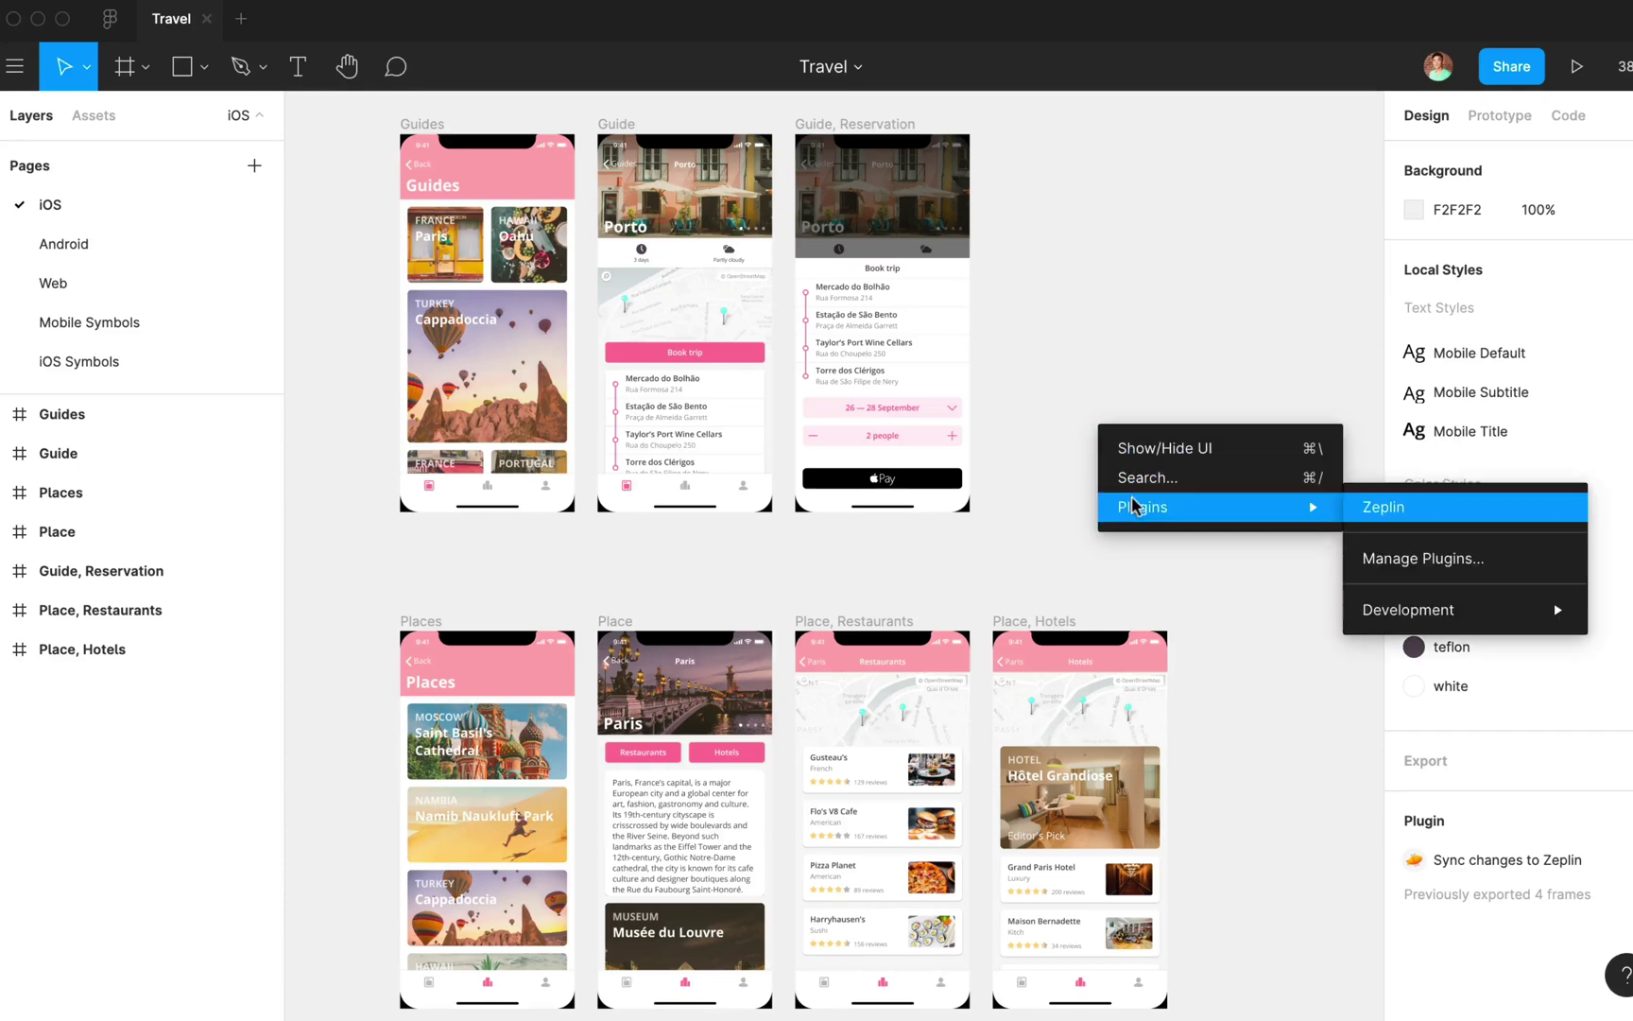
left_click(1373, 510)
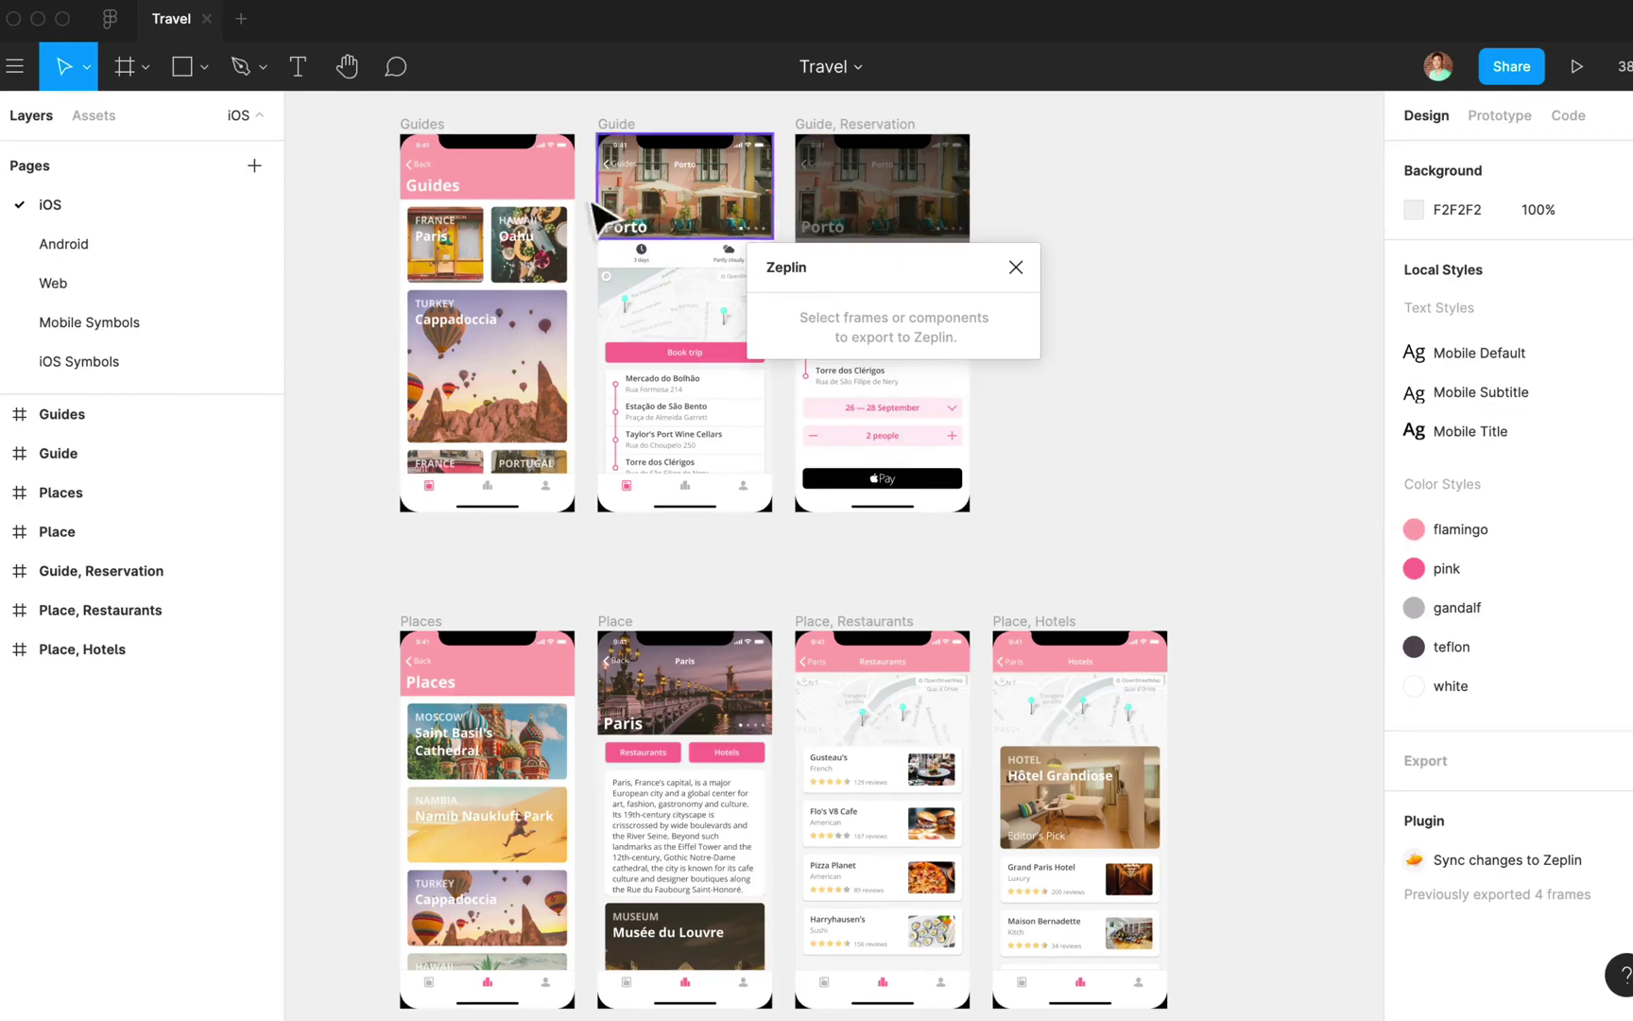
left_click_drag(350, 113, 1166, 583)
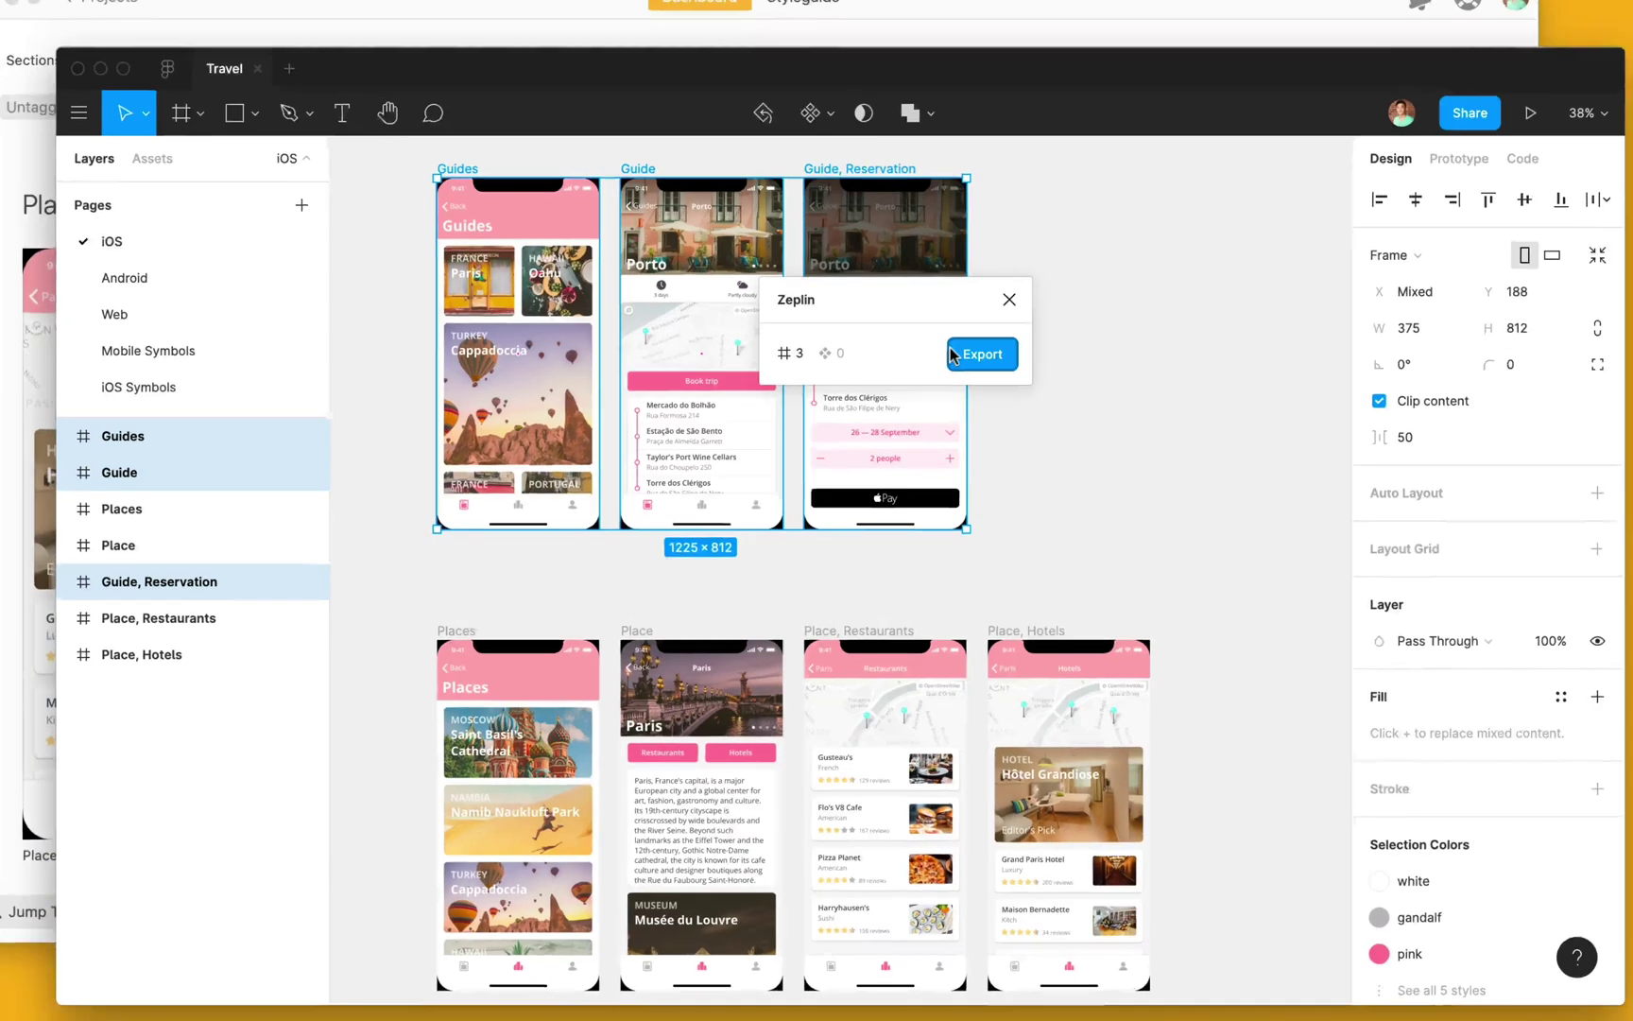
Step: Export the three selected frames into the Travel App, iOS project and clear the upload list
left_click(954, 326)
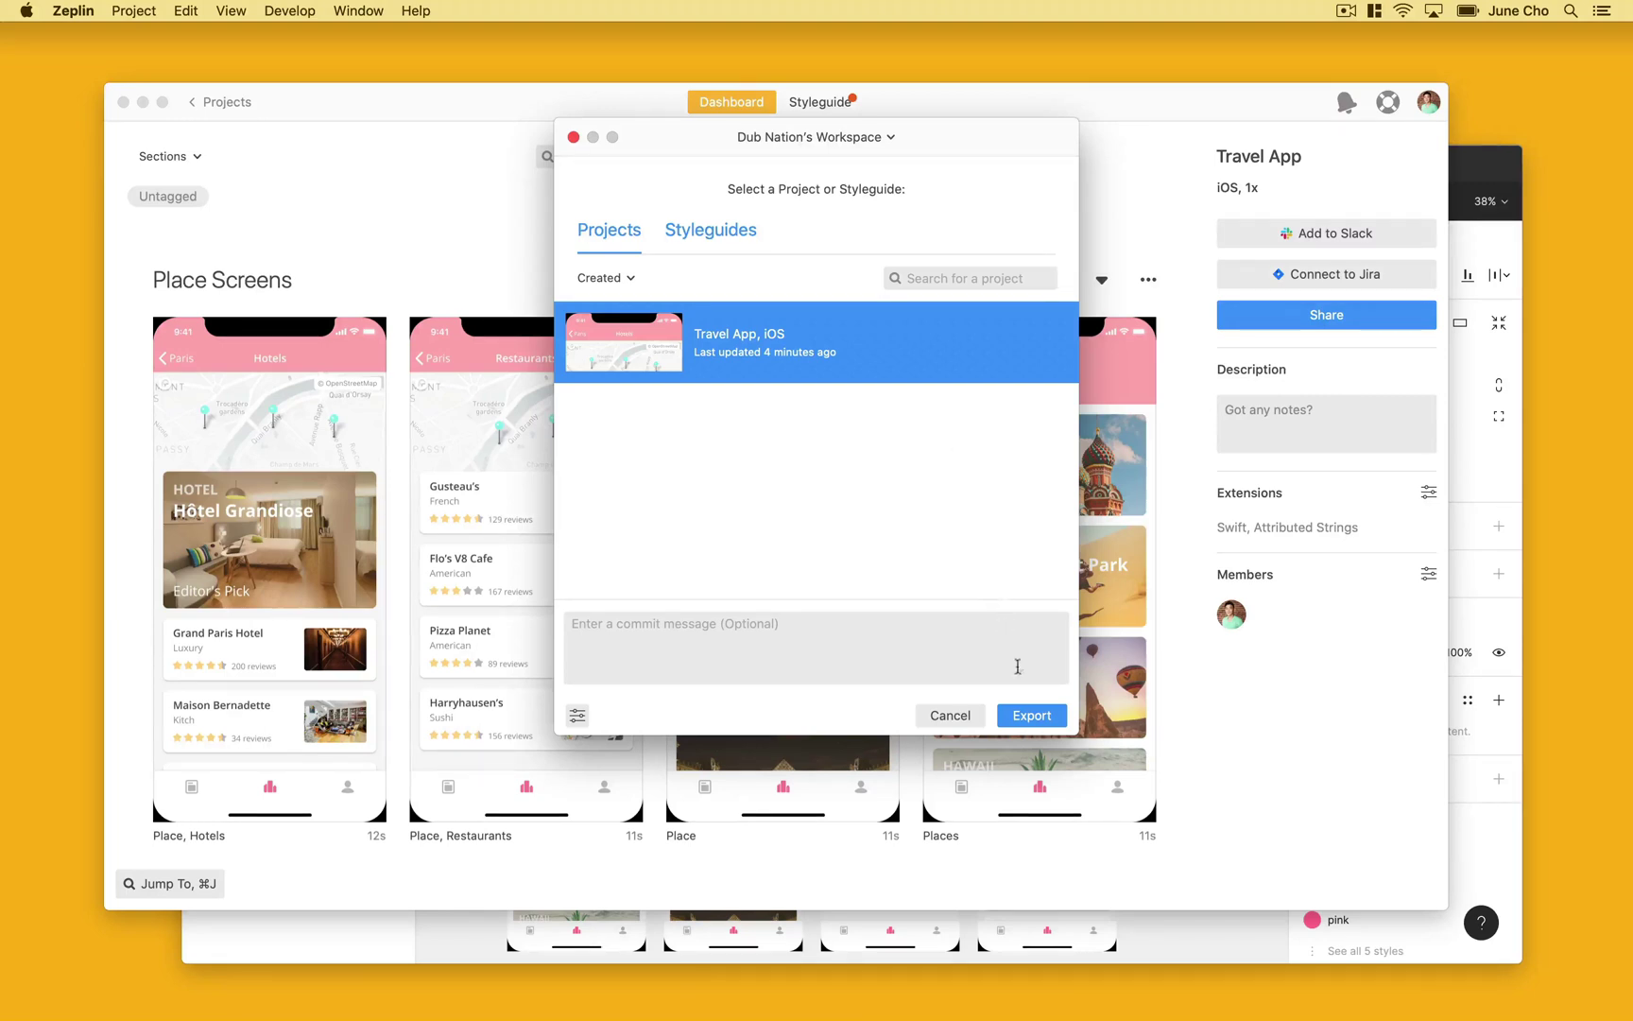
left_click(1034, 718)
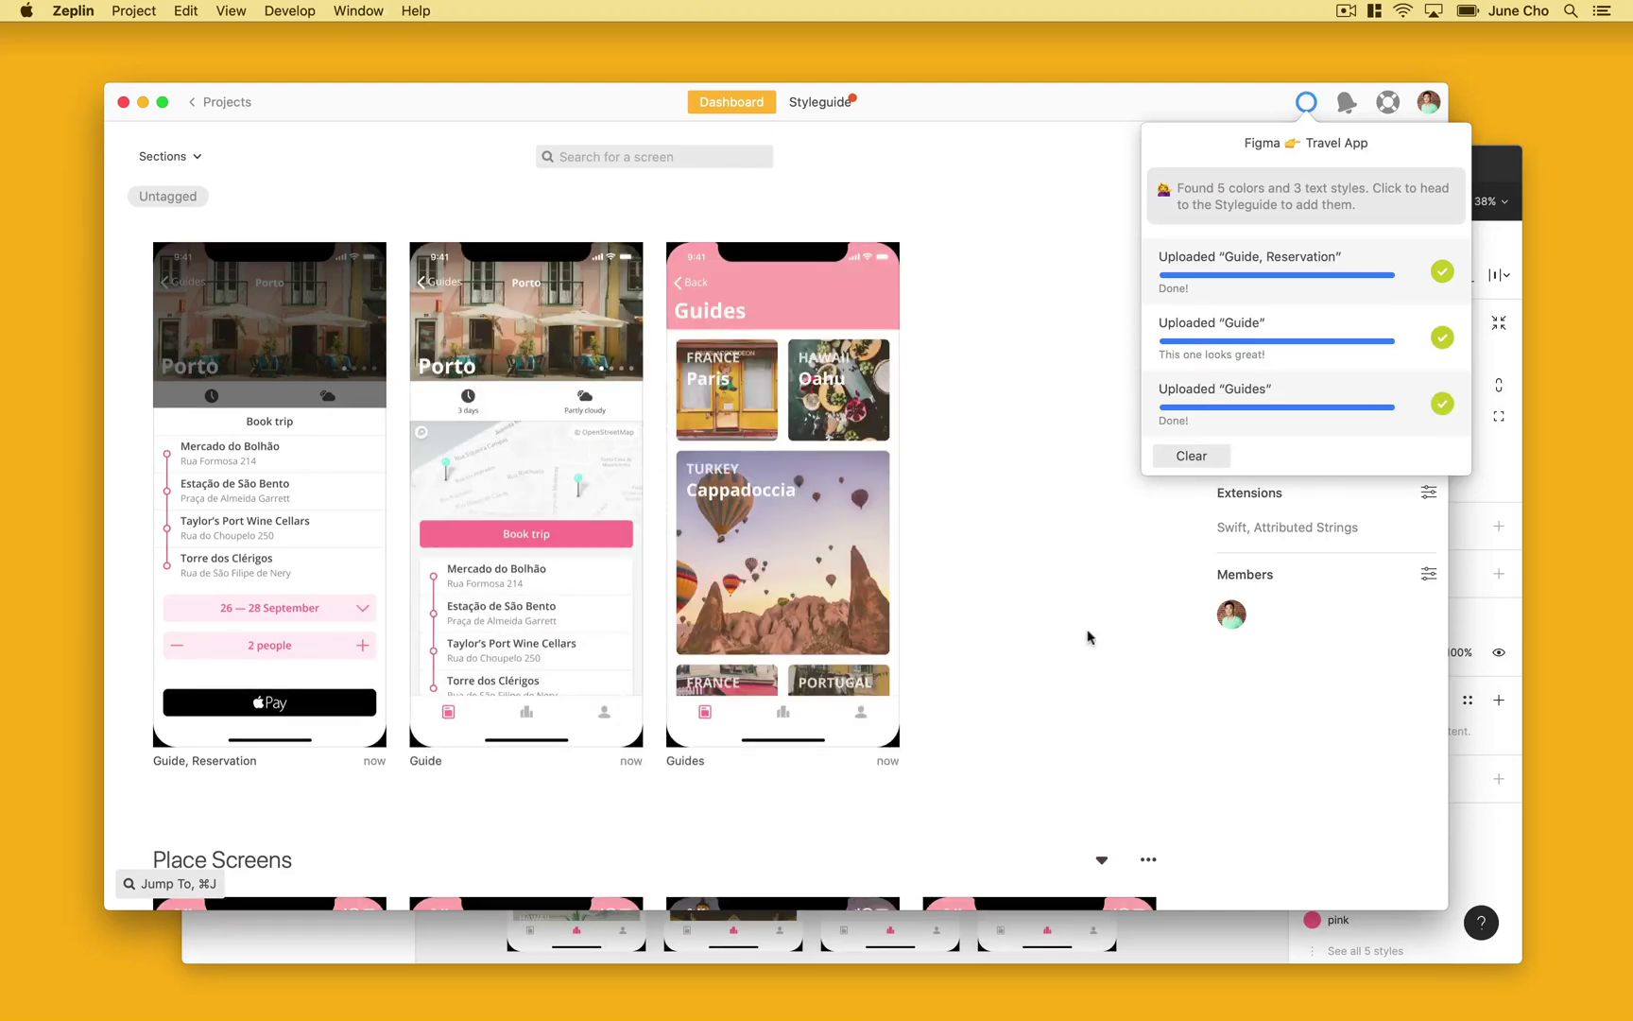
left_click(1190, 457)
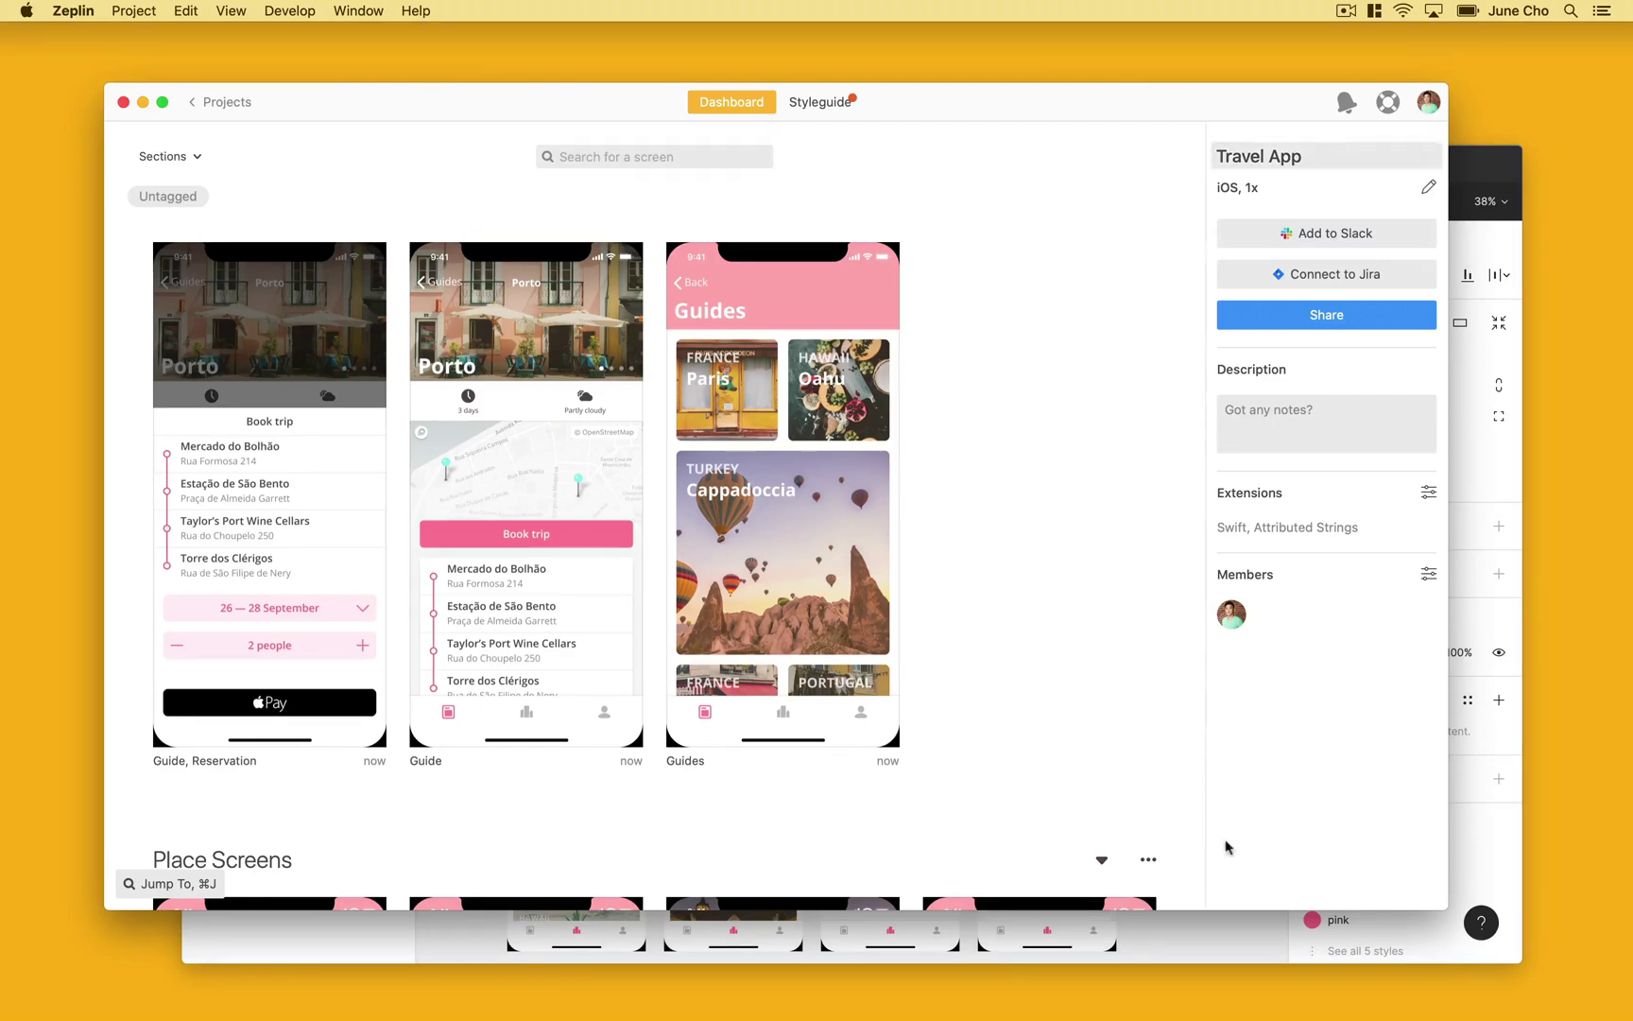
Step: On Figma's Mobile Symbols page, select the five Controls components and export them with Zeplin
left_click(1236, 942)
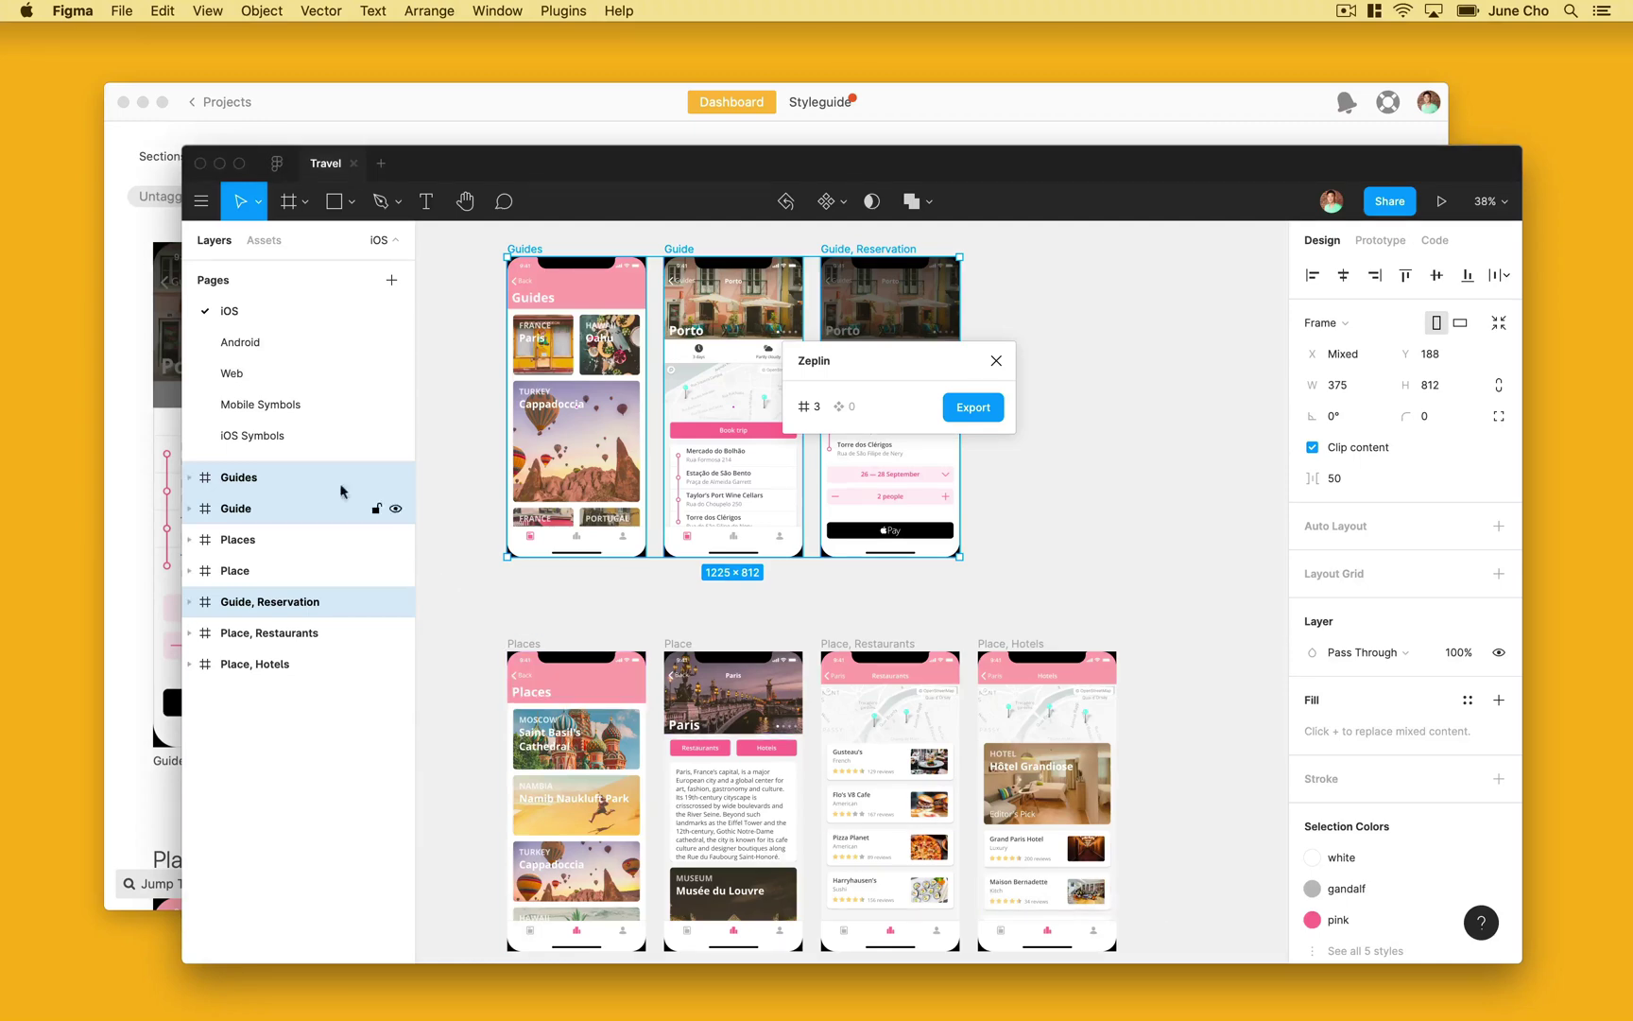
left_click(279, 407)
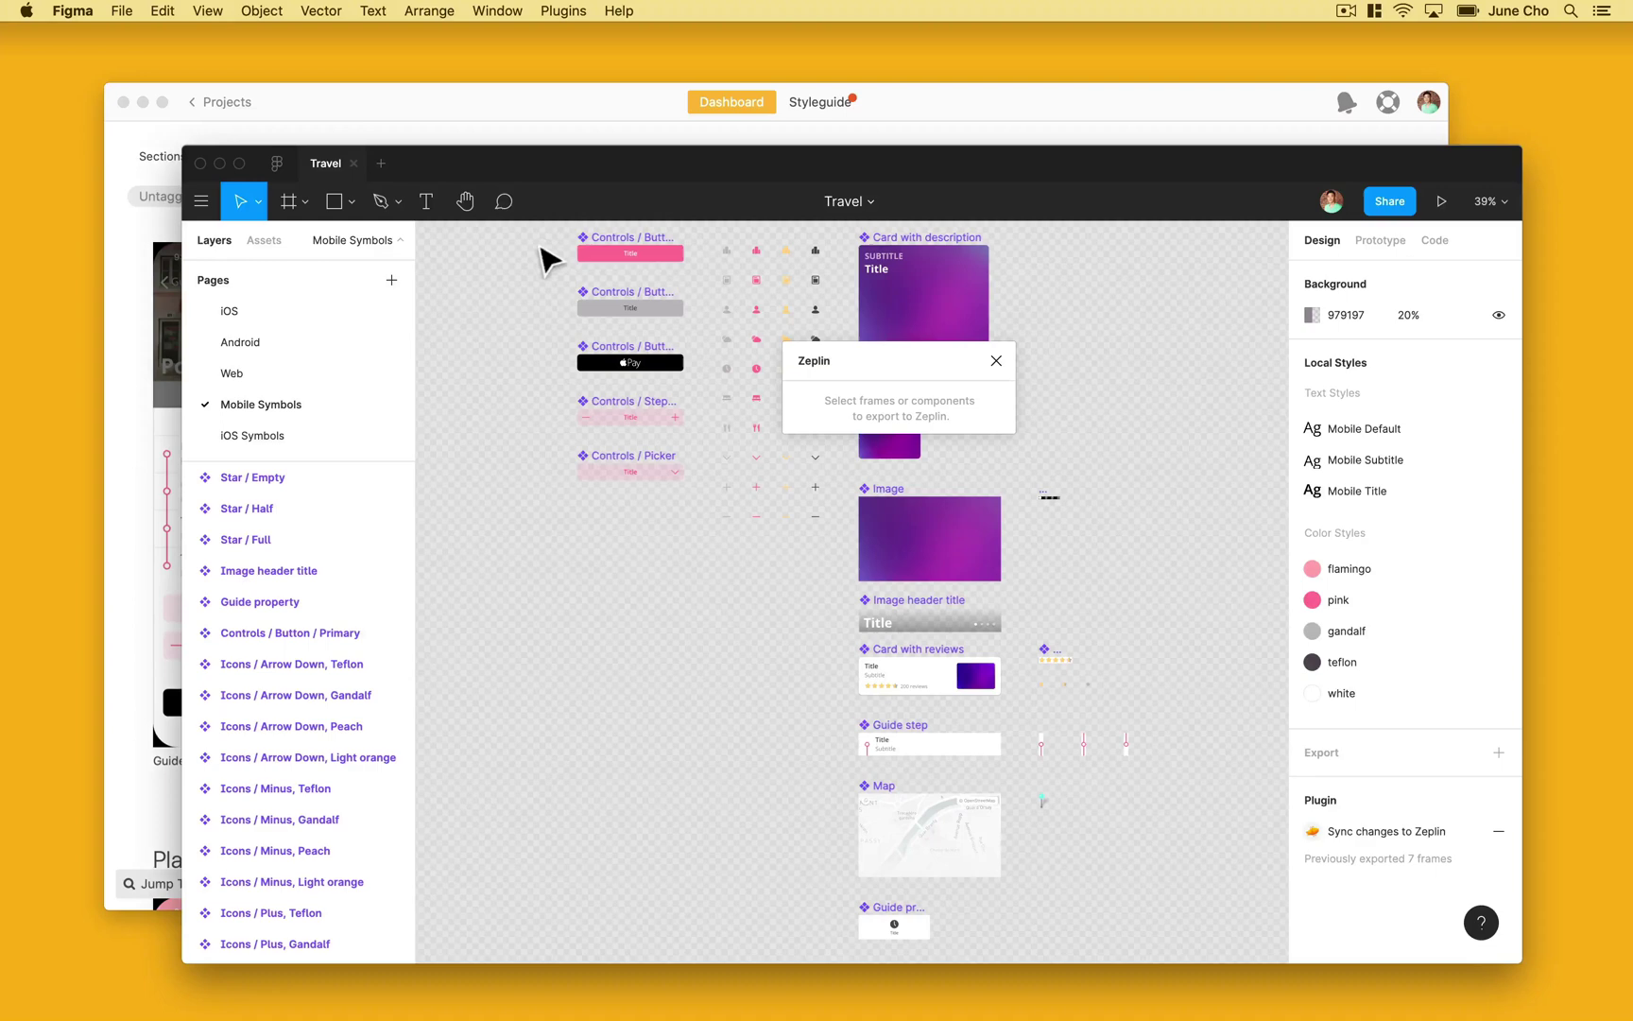
left_click_drag(529, 227, 701, 541)
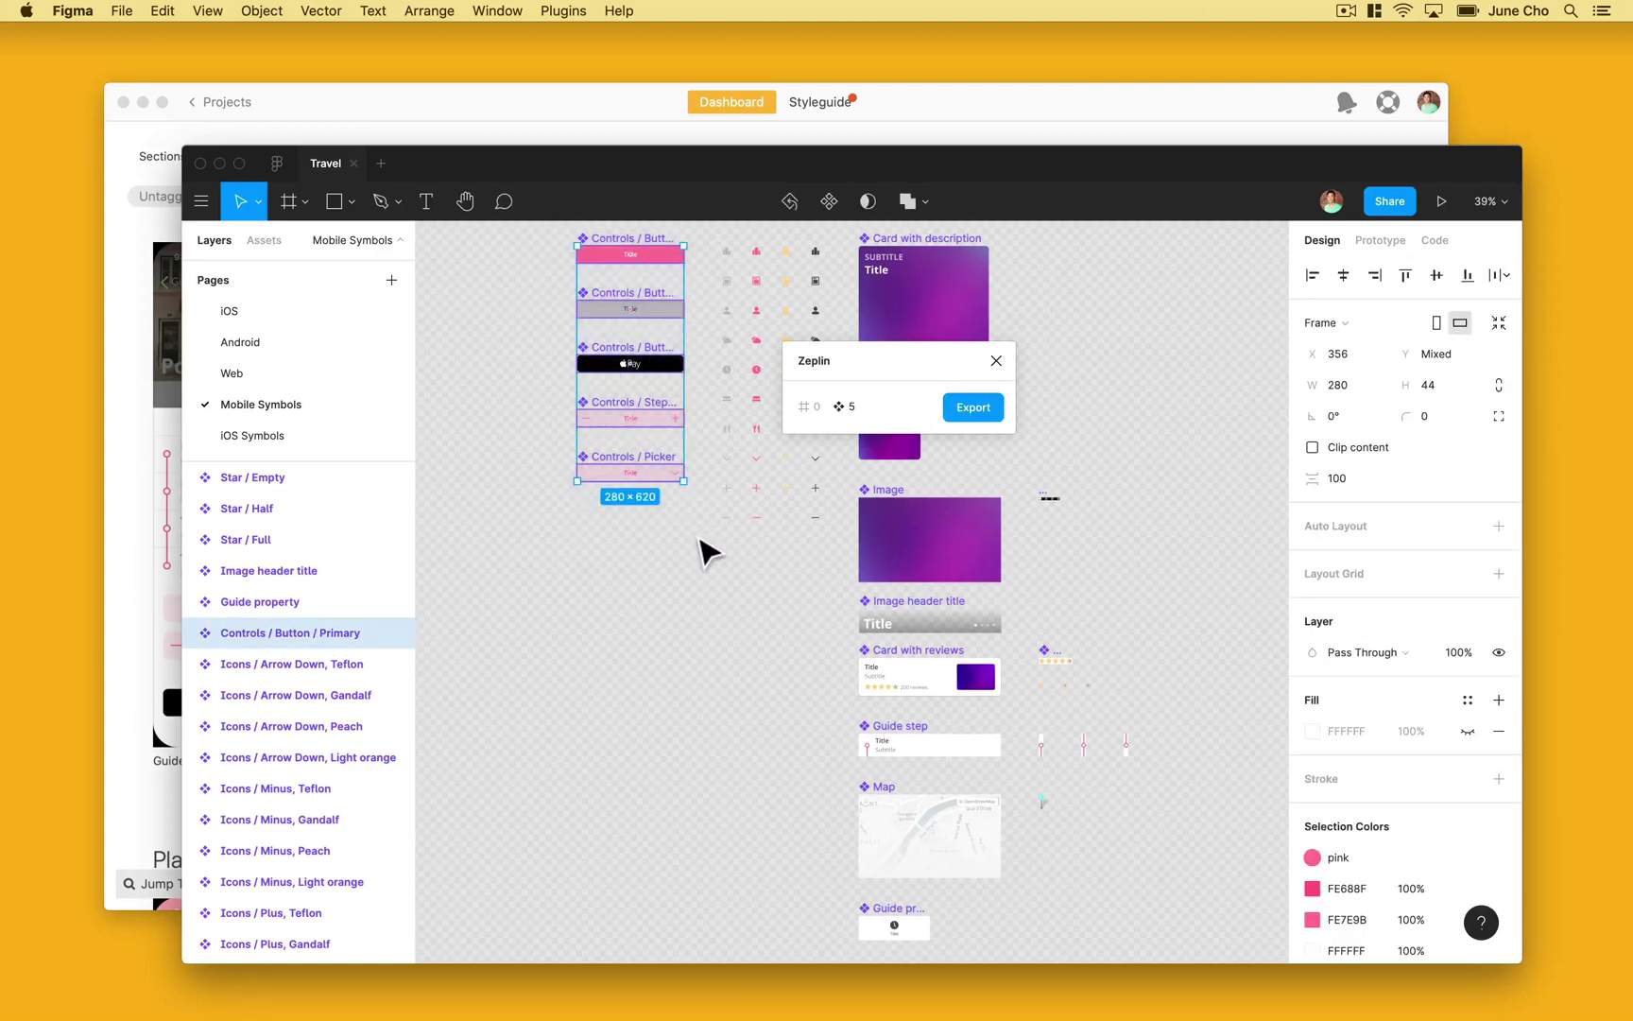
left_click(974, 407)
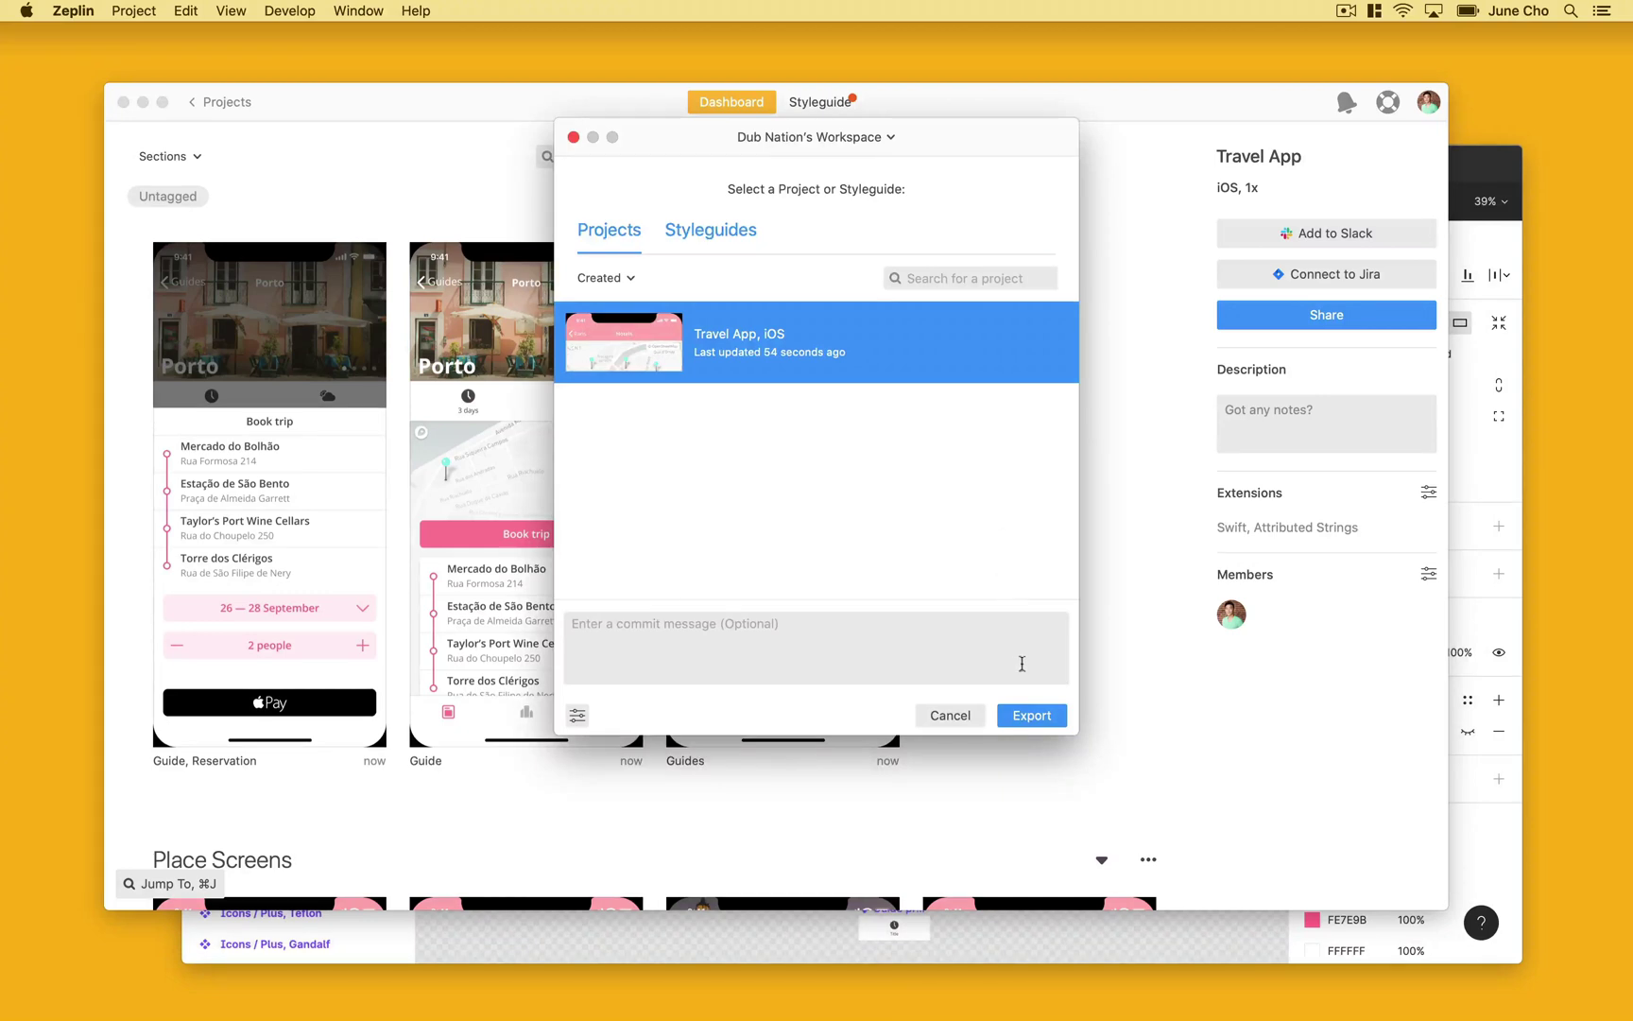
Step: Upload the five components into Travel App, iOS and view the styleguide's components
left_click(1027, 710)
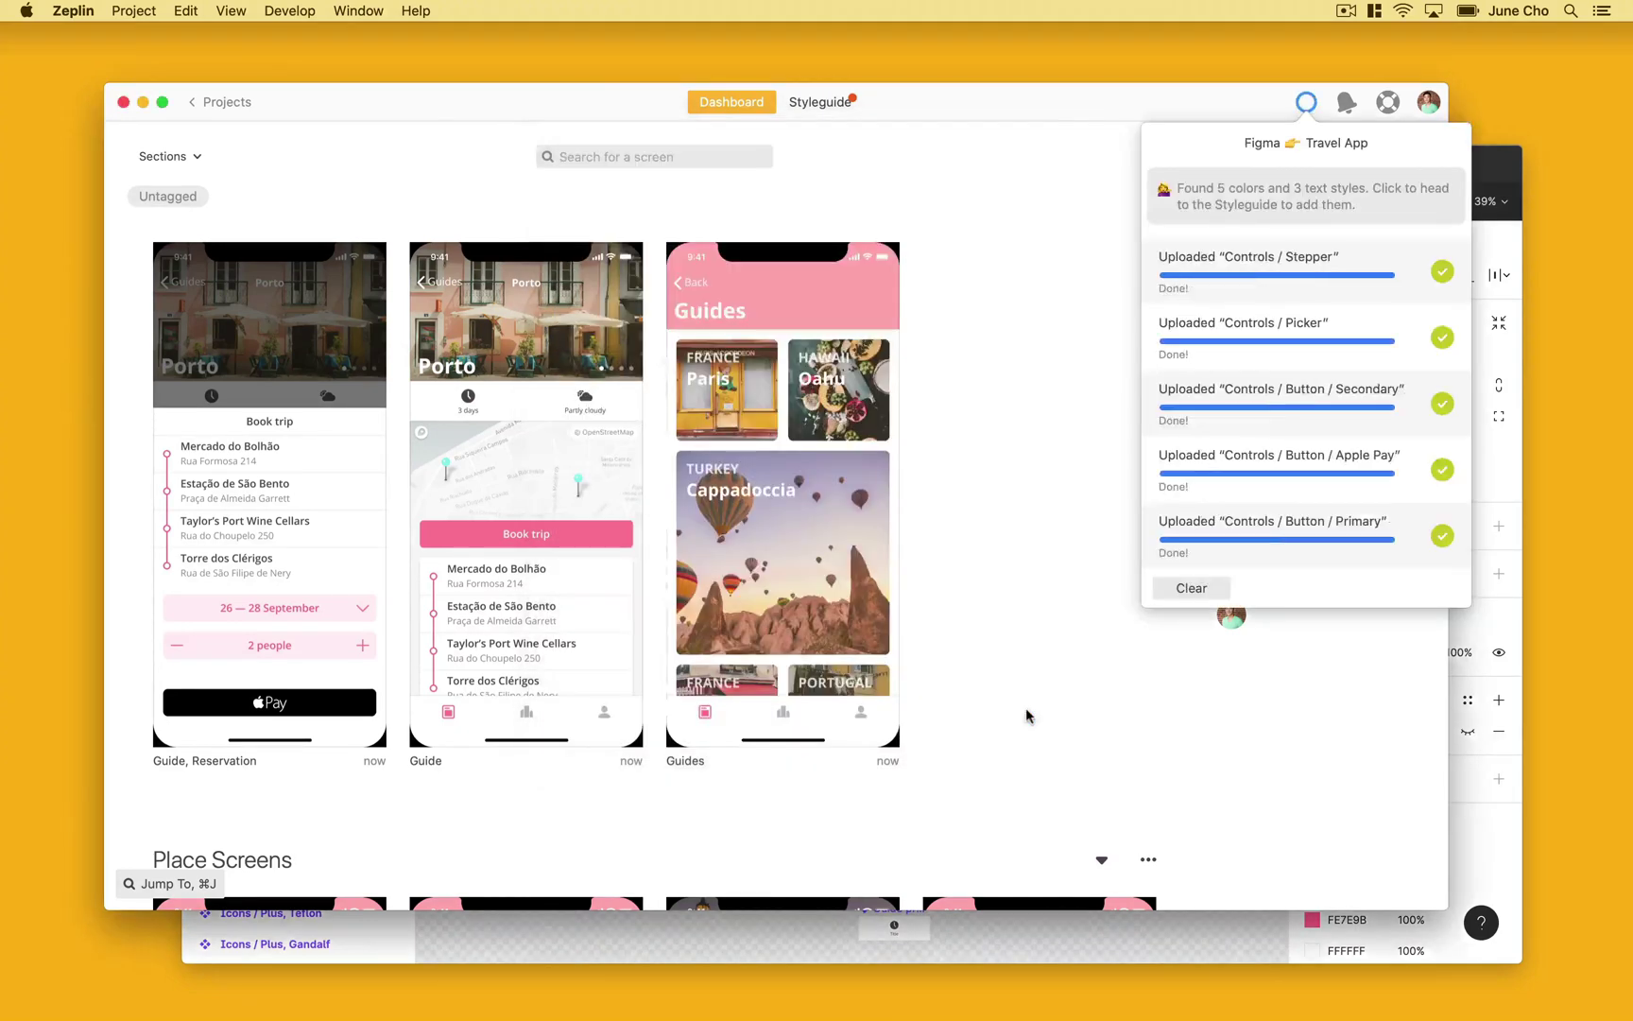
left_click(1188, 587)
left_click(821, 101)
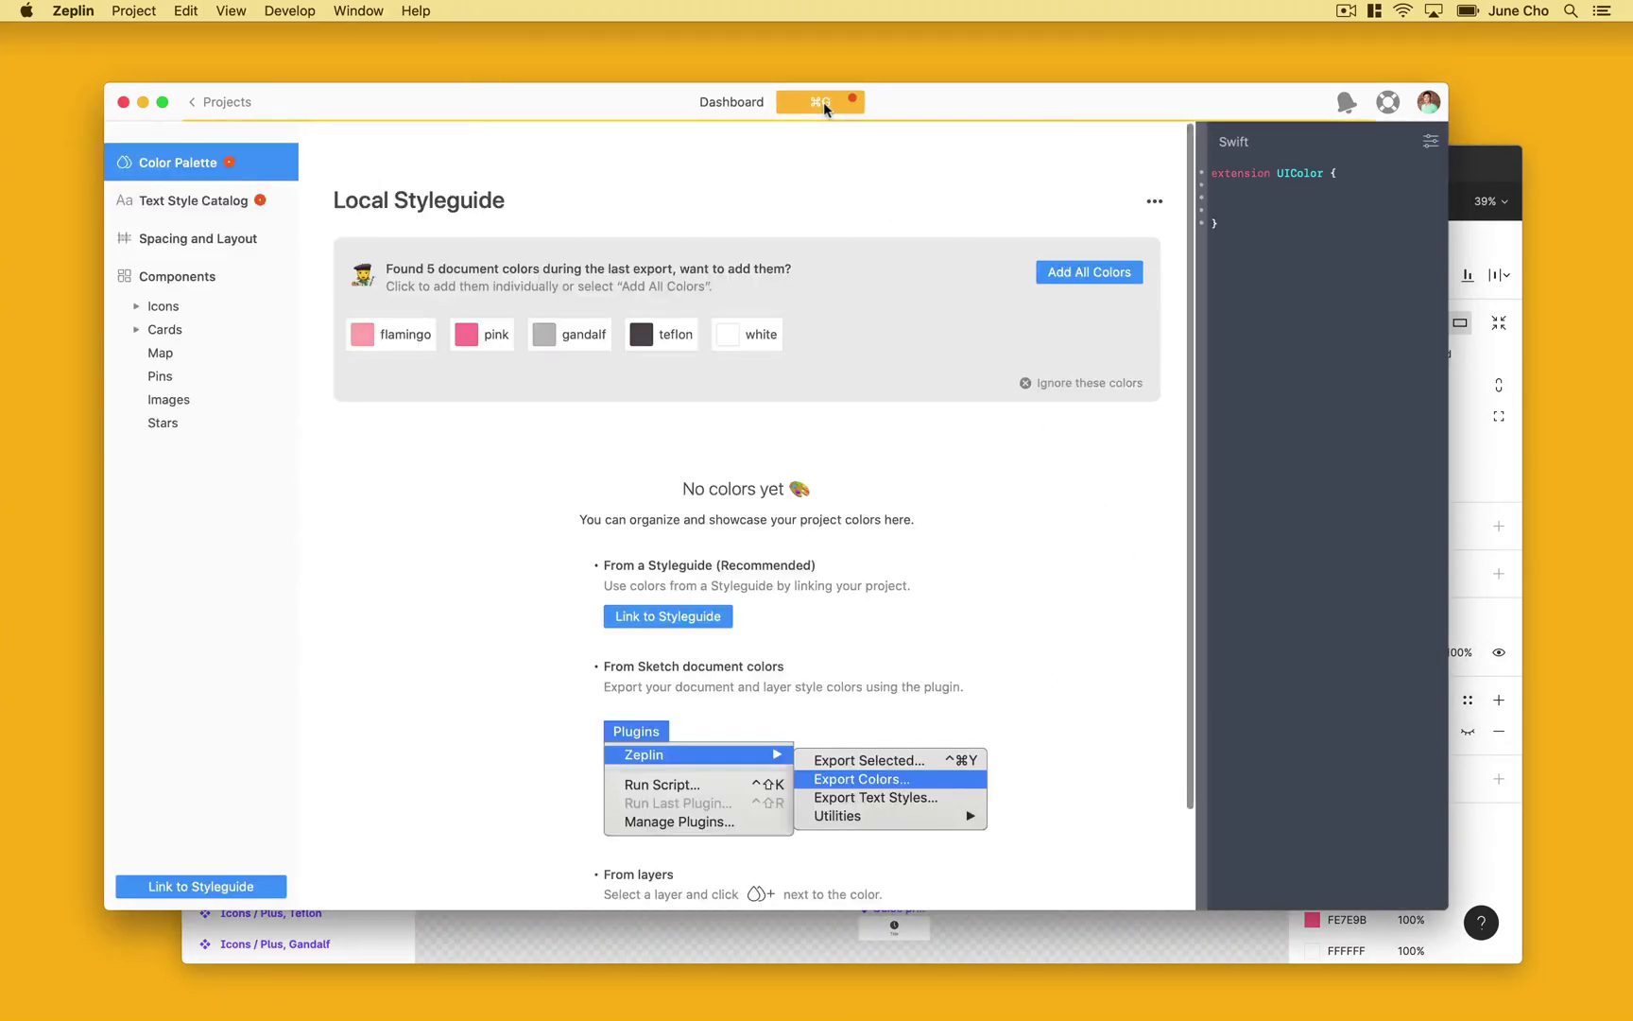
left_click(266, 283)
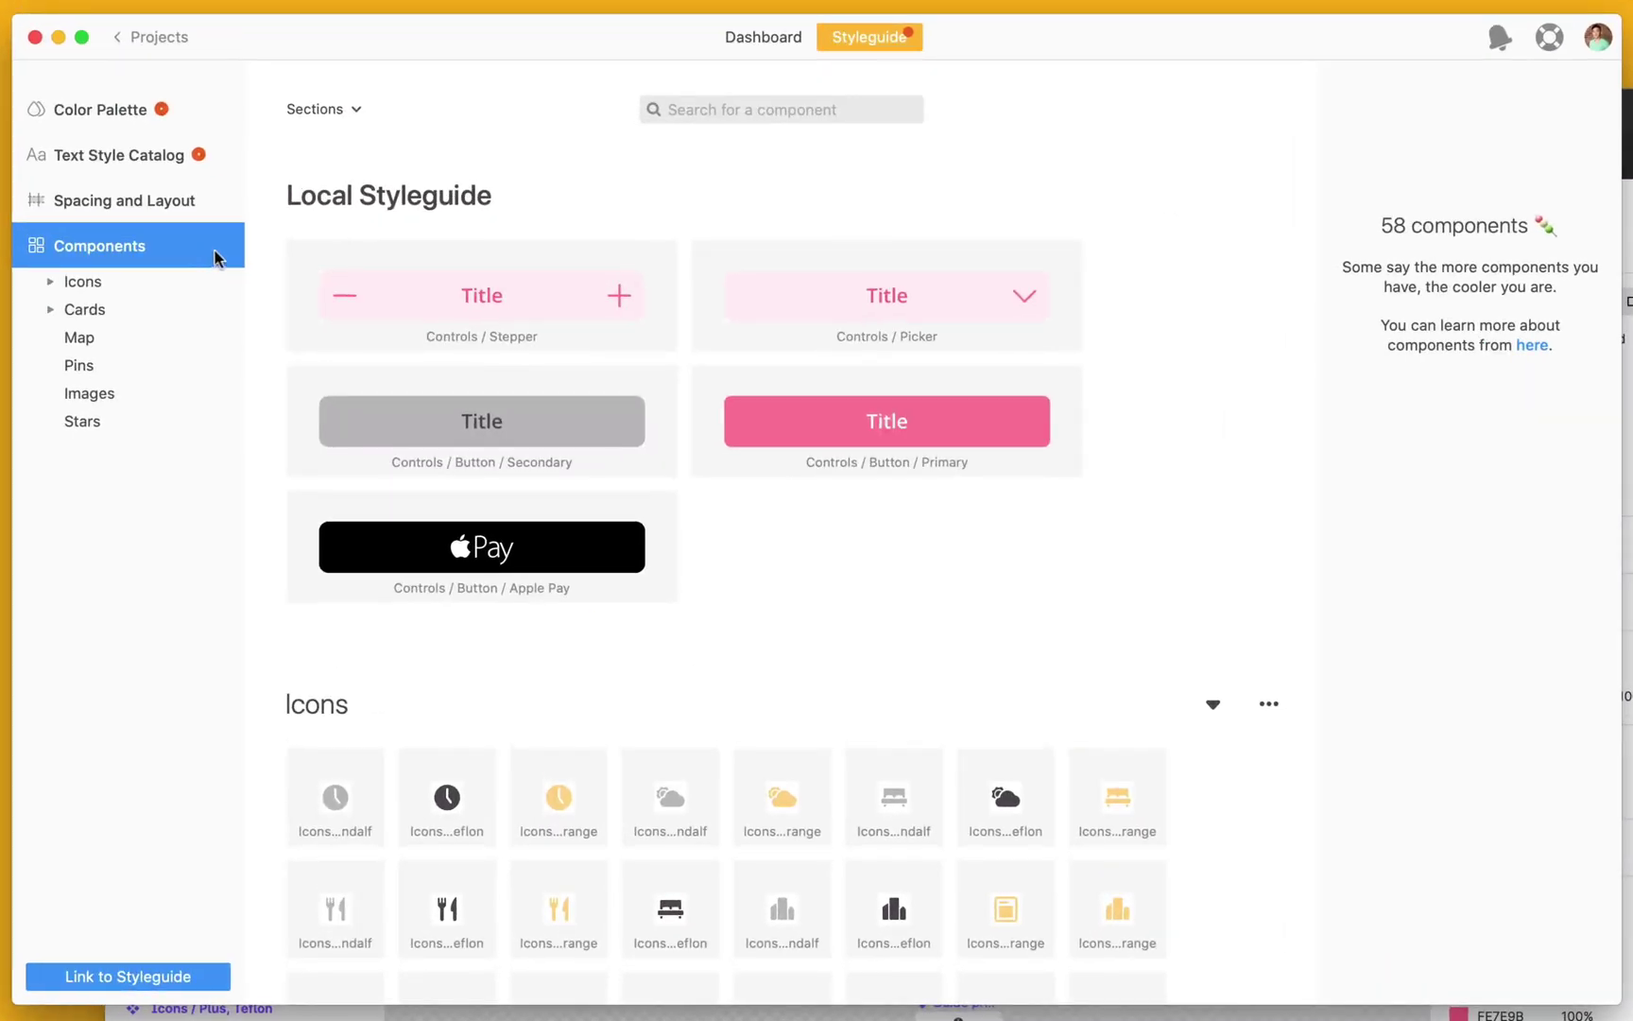
Step: Group the five selected control components into a new section named 'Controls'
left_click_drag(274, 235, 1028, 650)
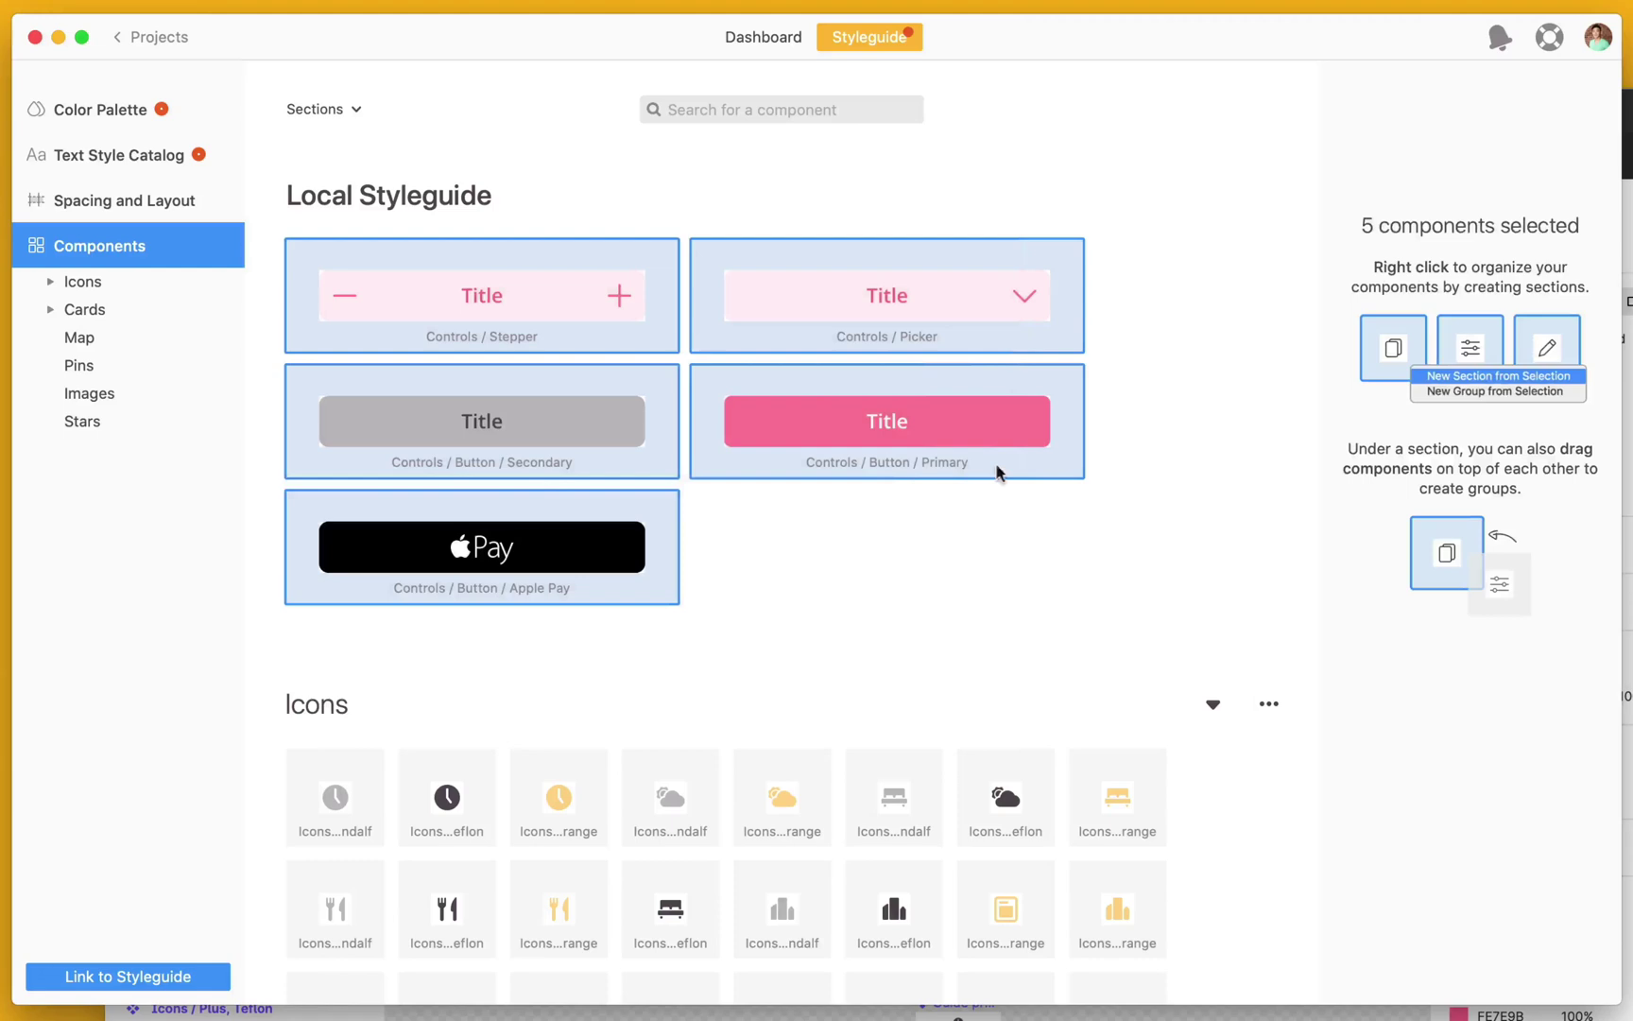
right_click(992, 395)
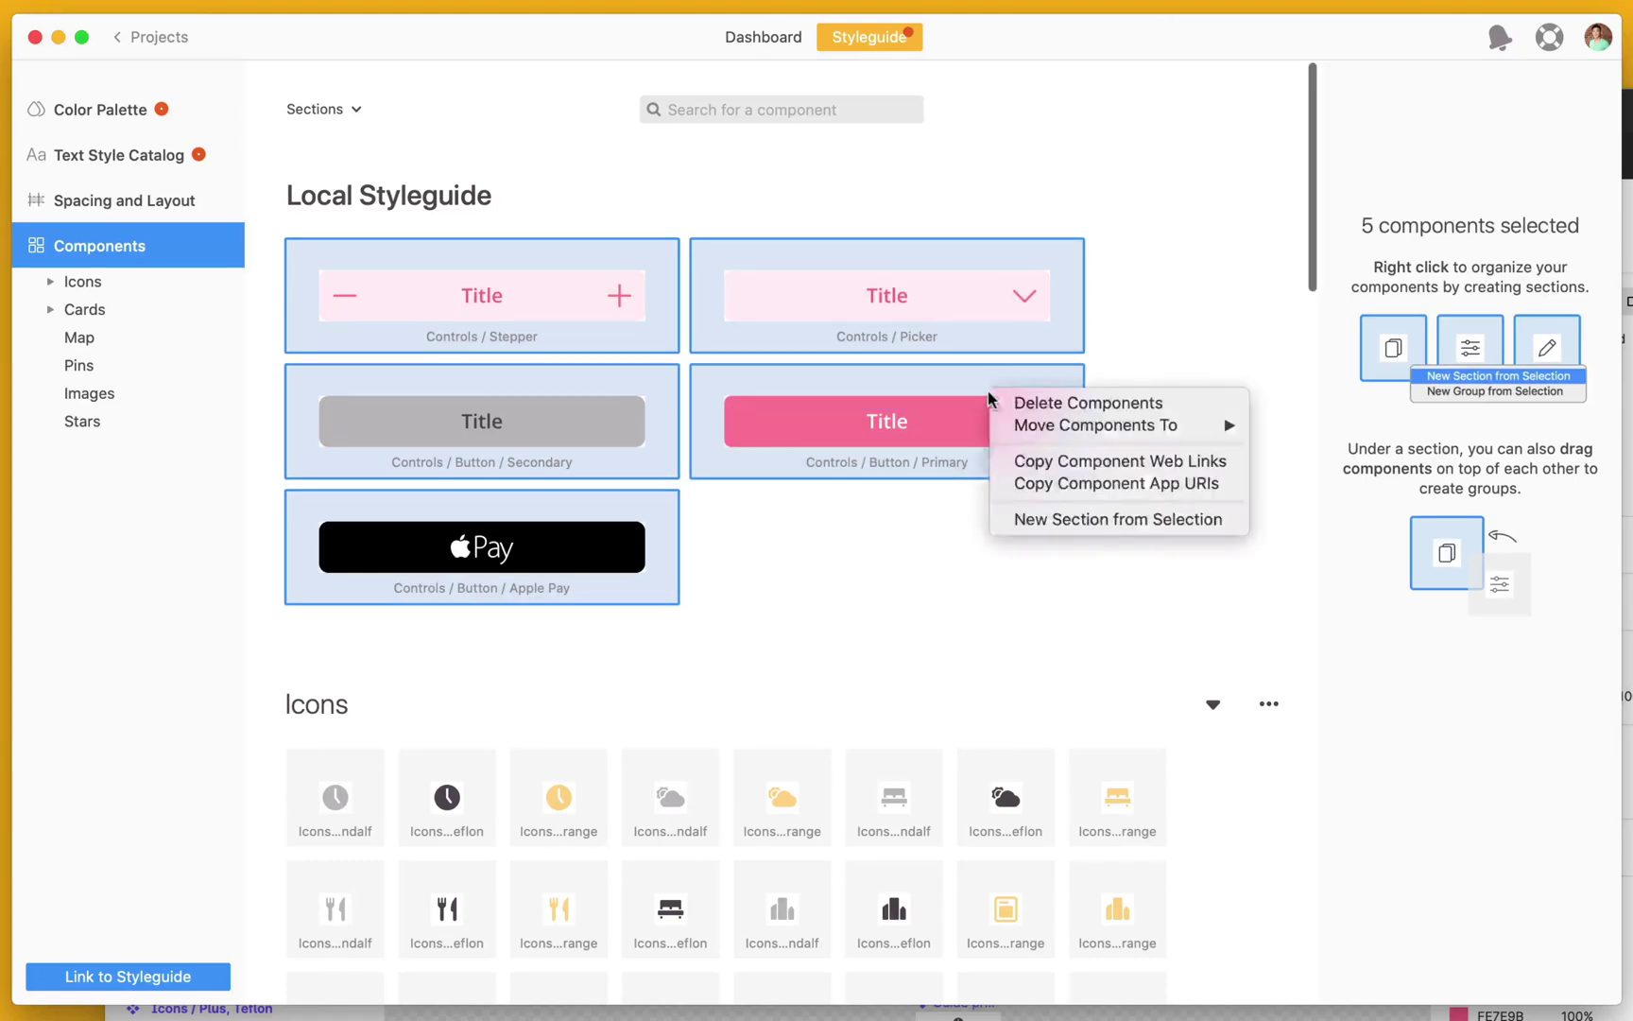
left_click(1015, 518)
type("Controls")
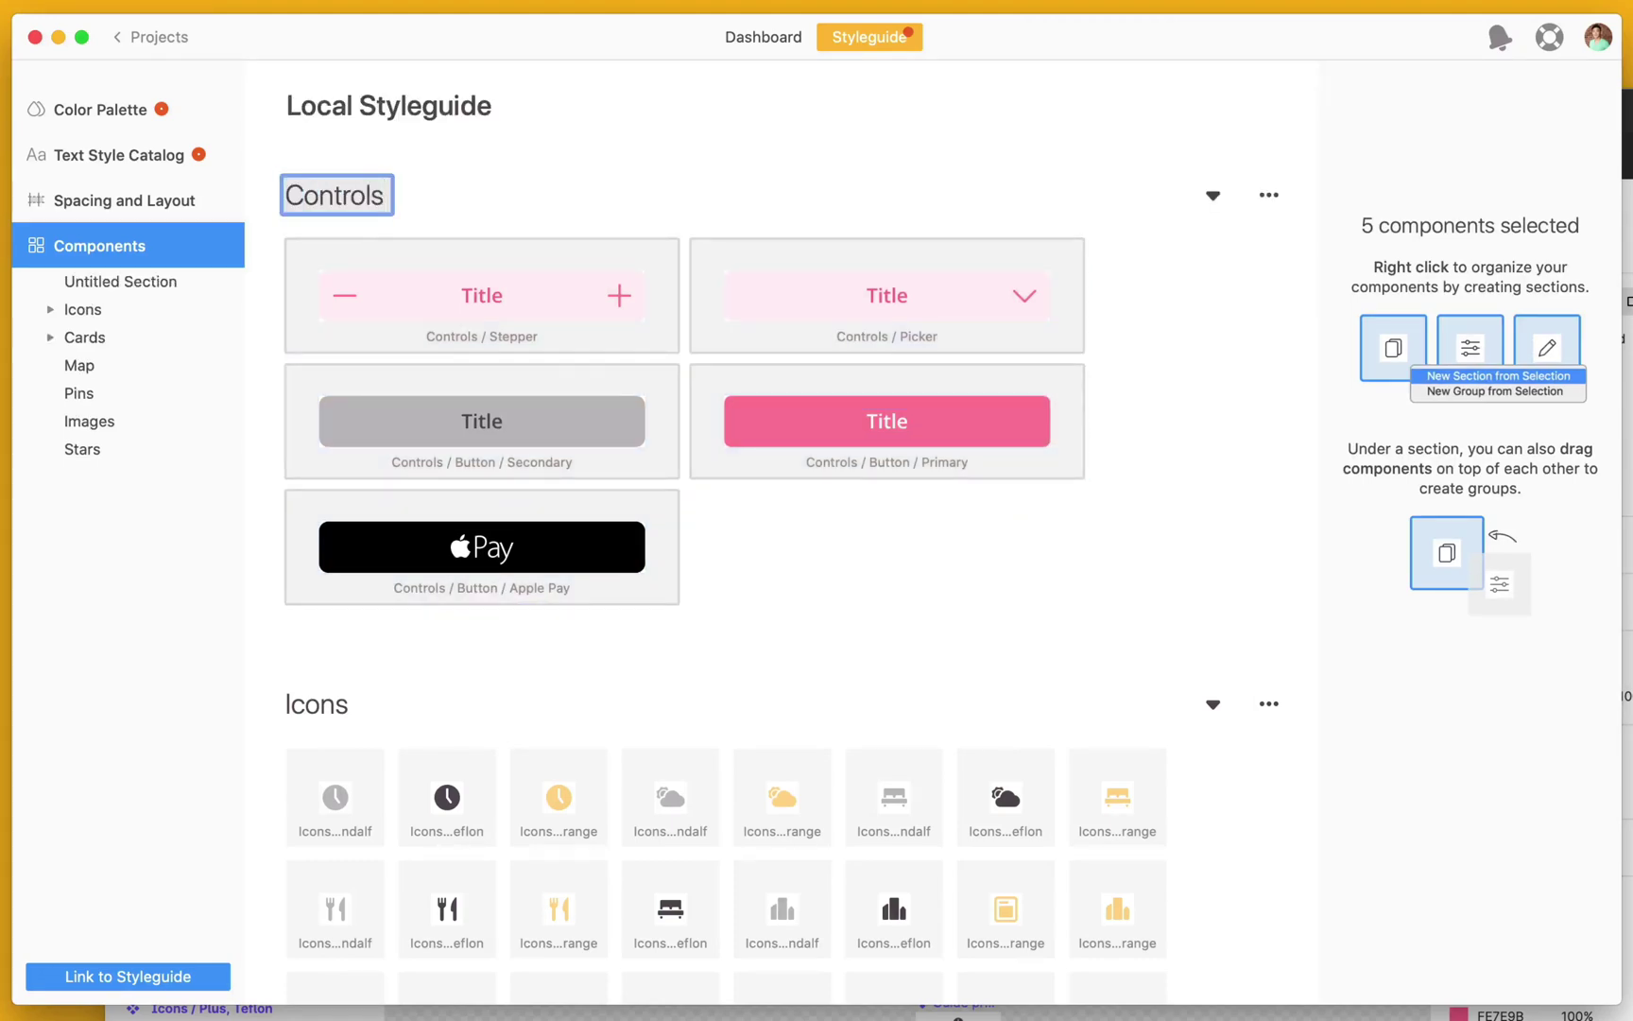
key("Return")
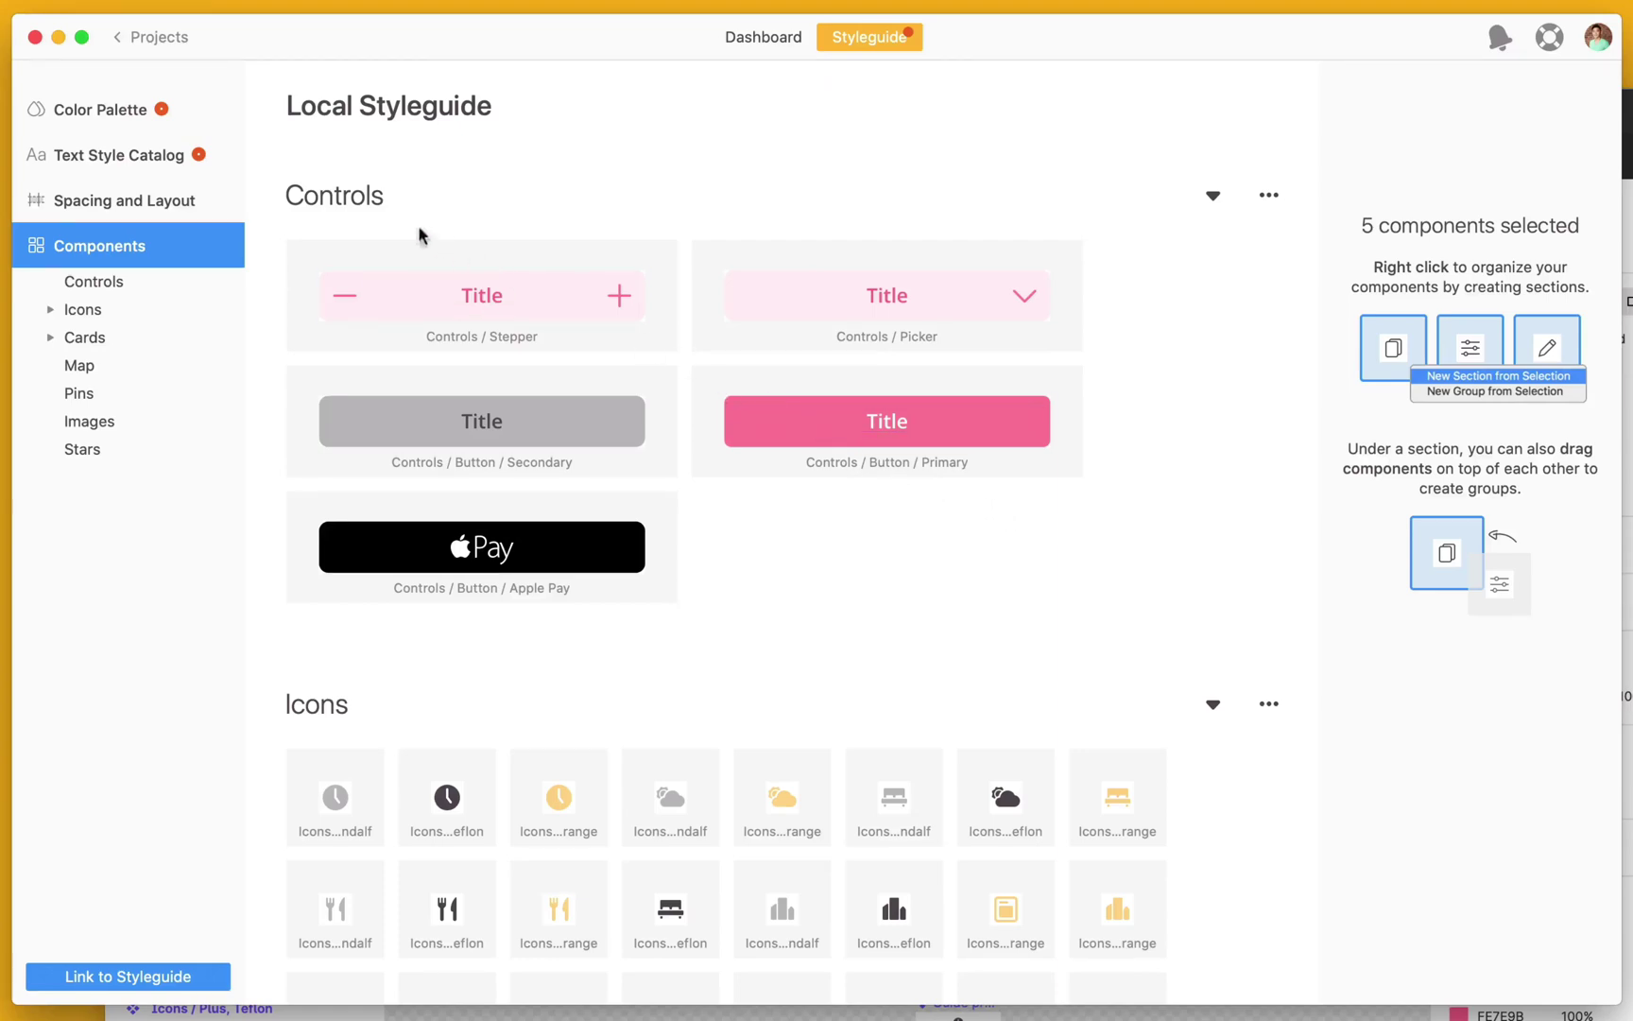
Step: Add all three found text styles and all five found colours, then return to the dashboard
left_click(201, 158)
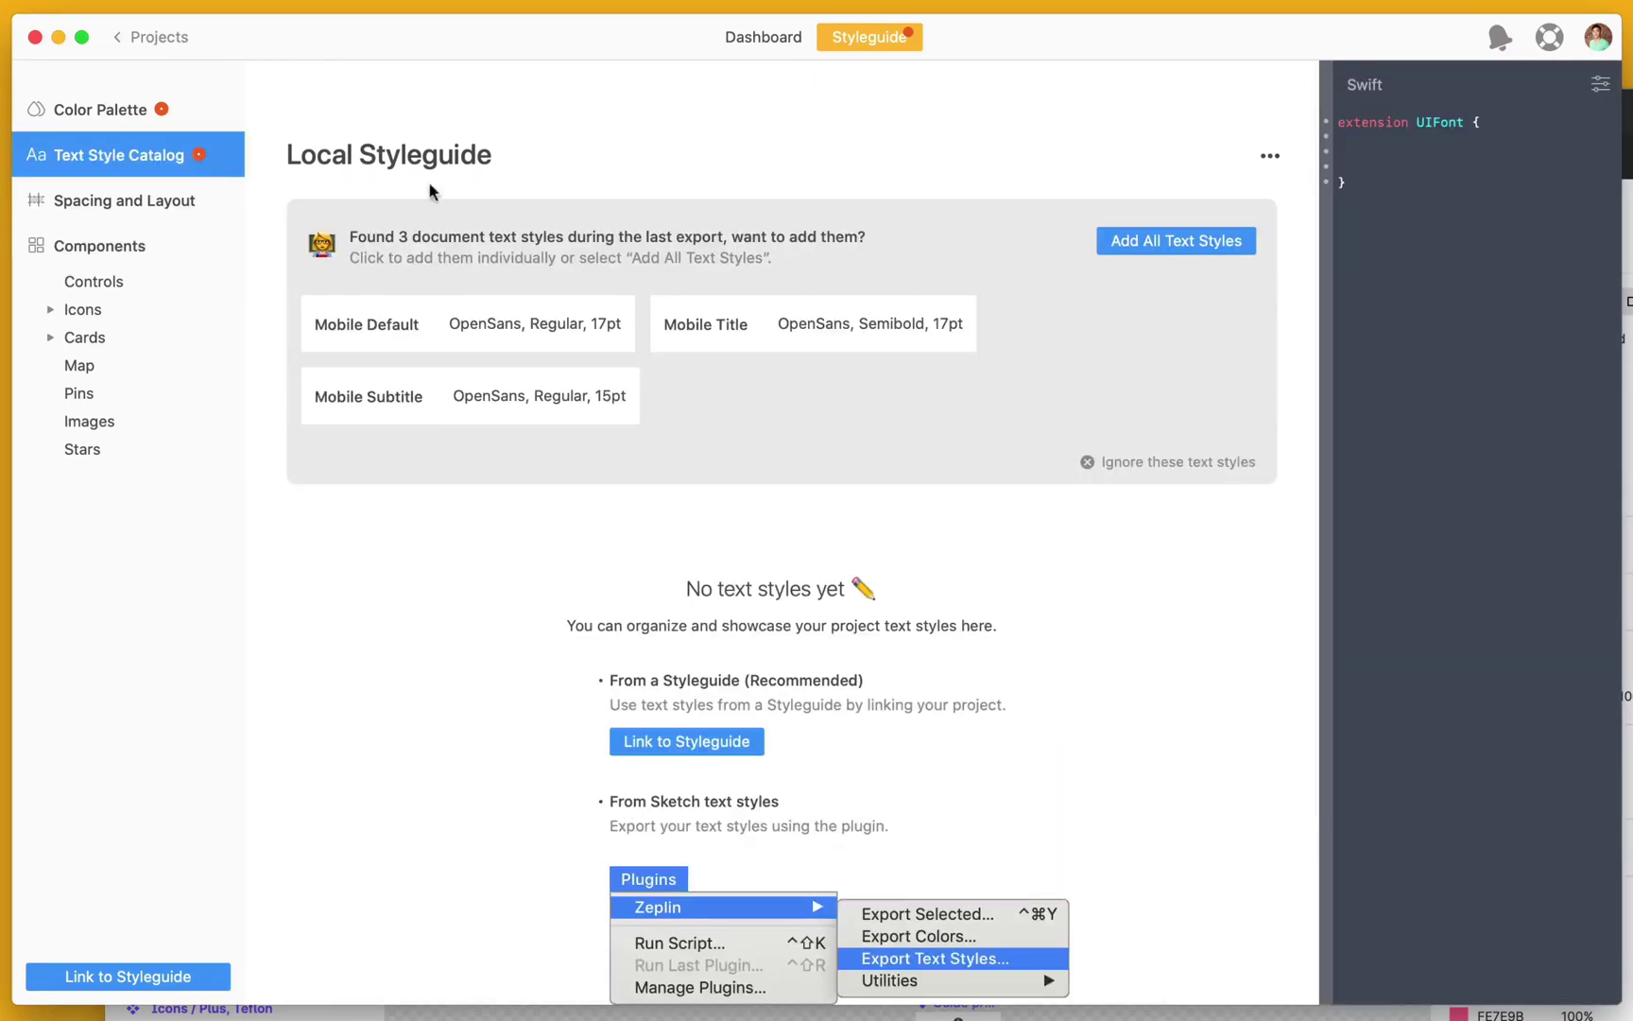
left_click(1115, 242)
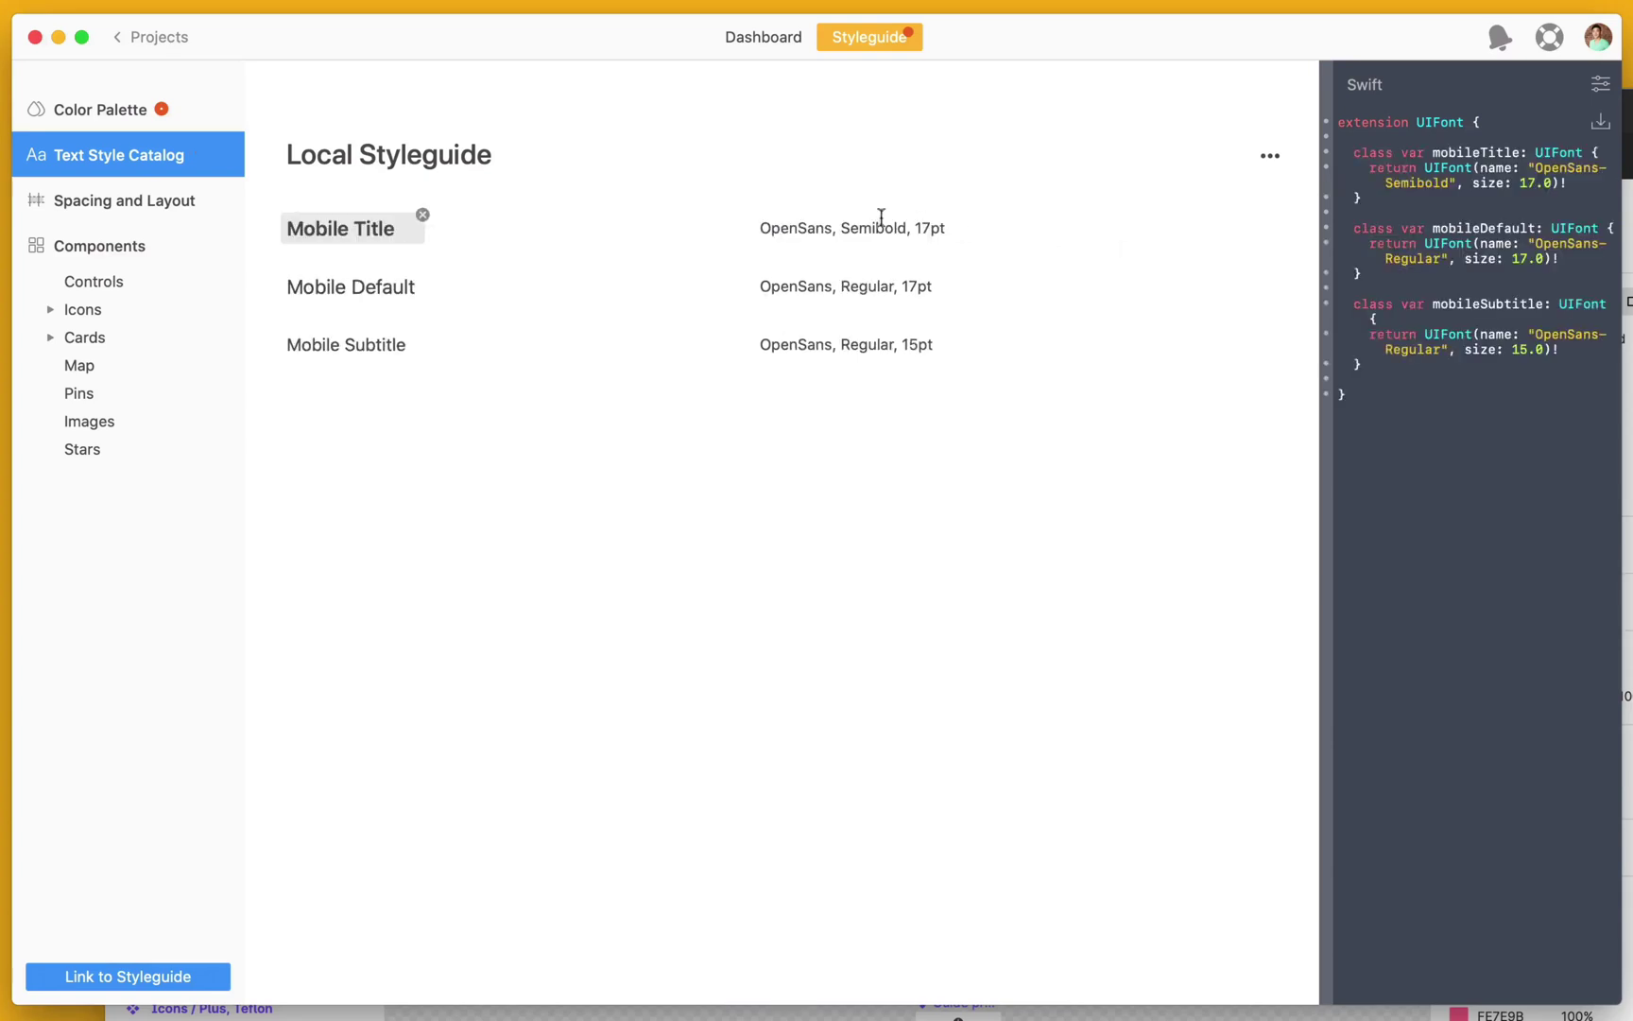
left_click(189, 108)
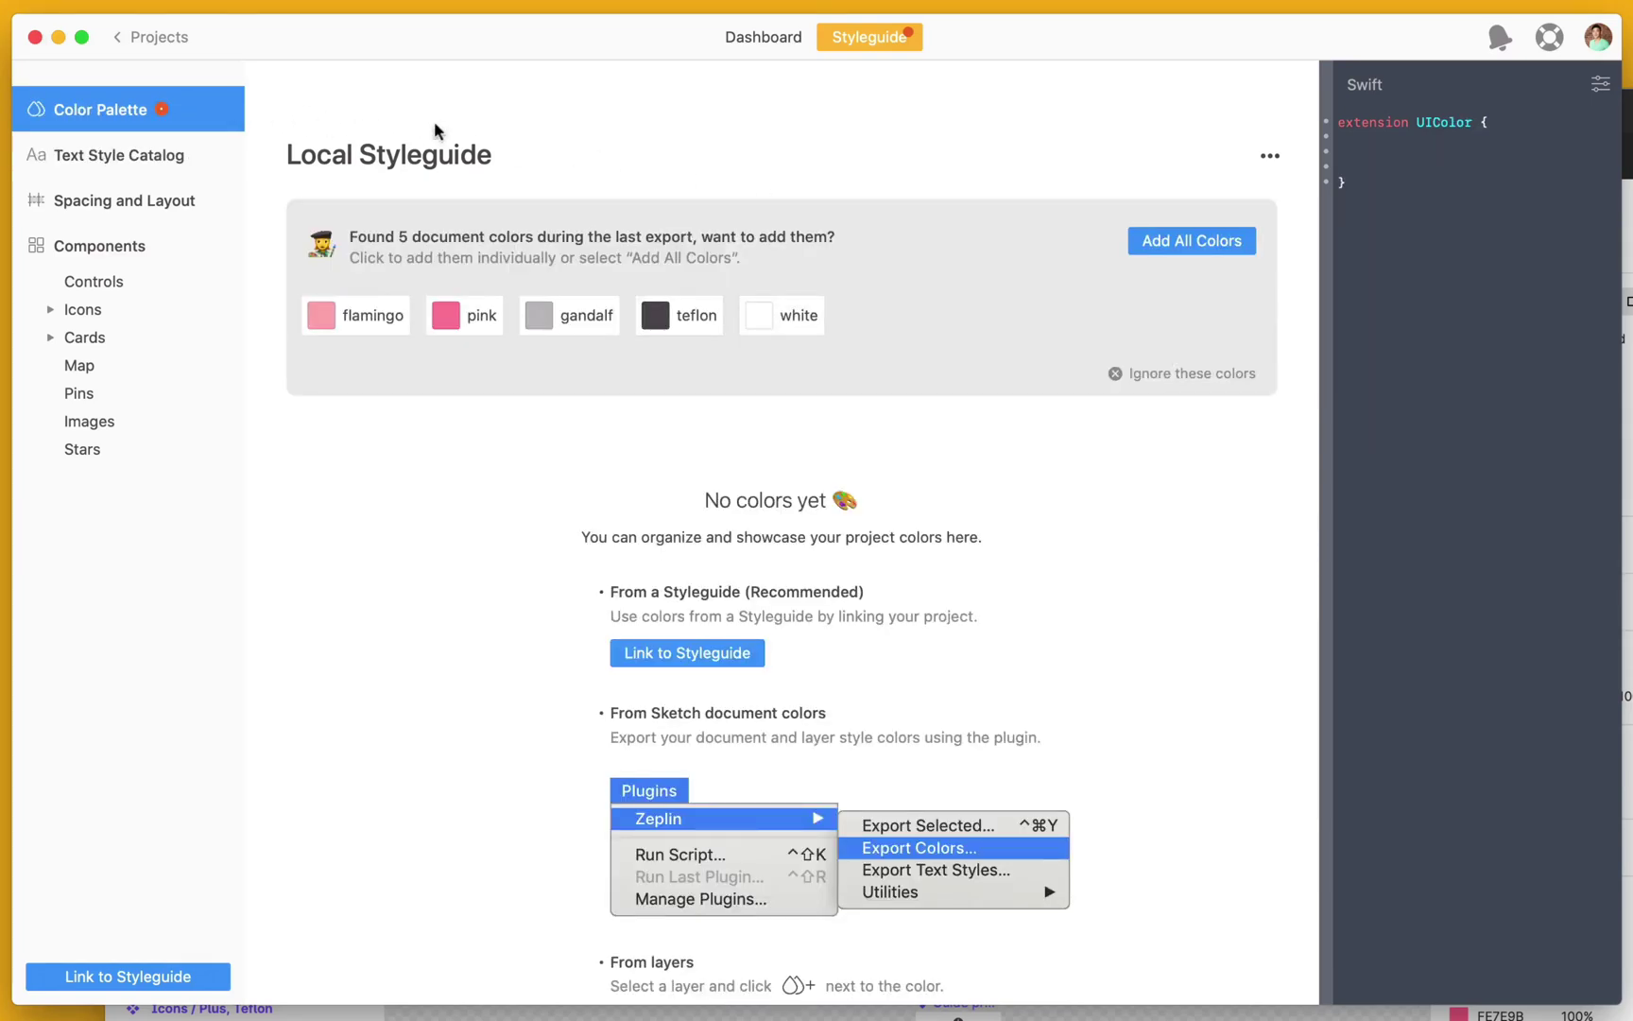
left_click(1142, 242)
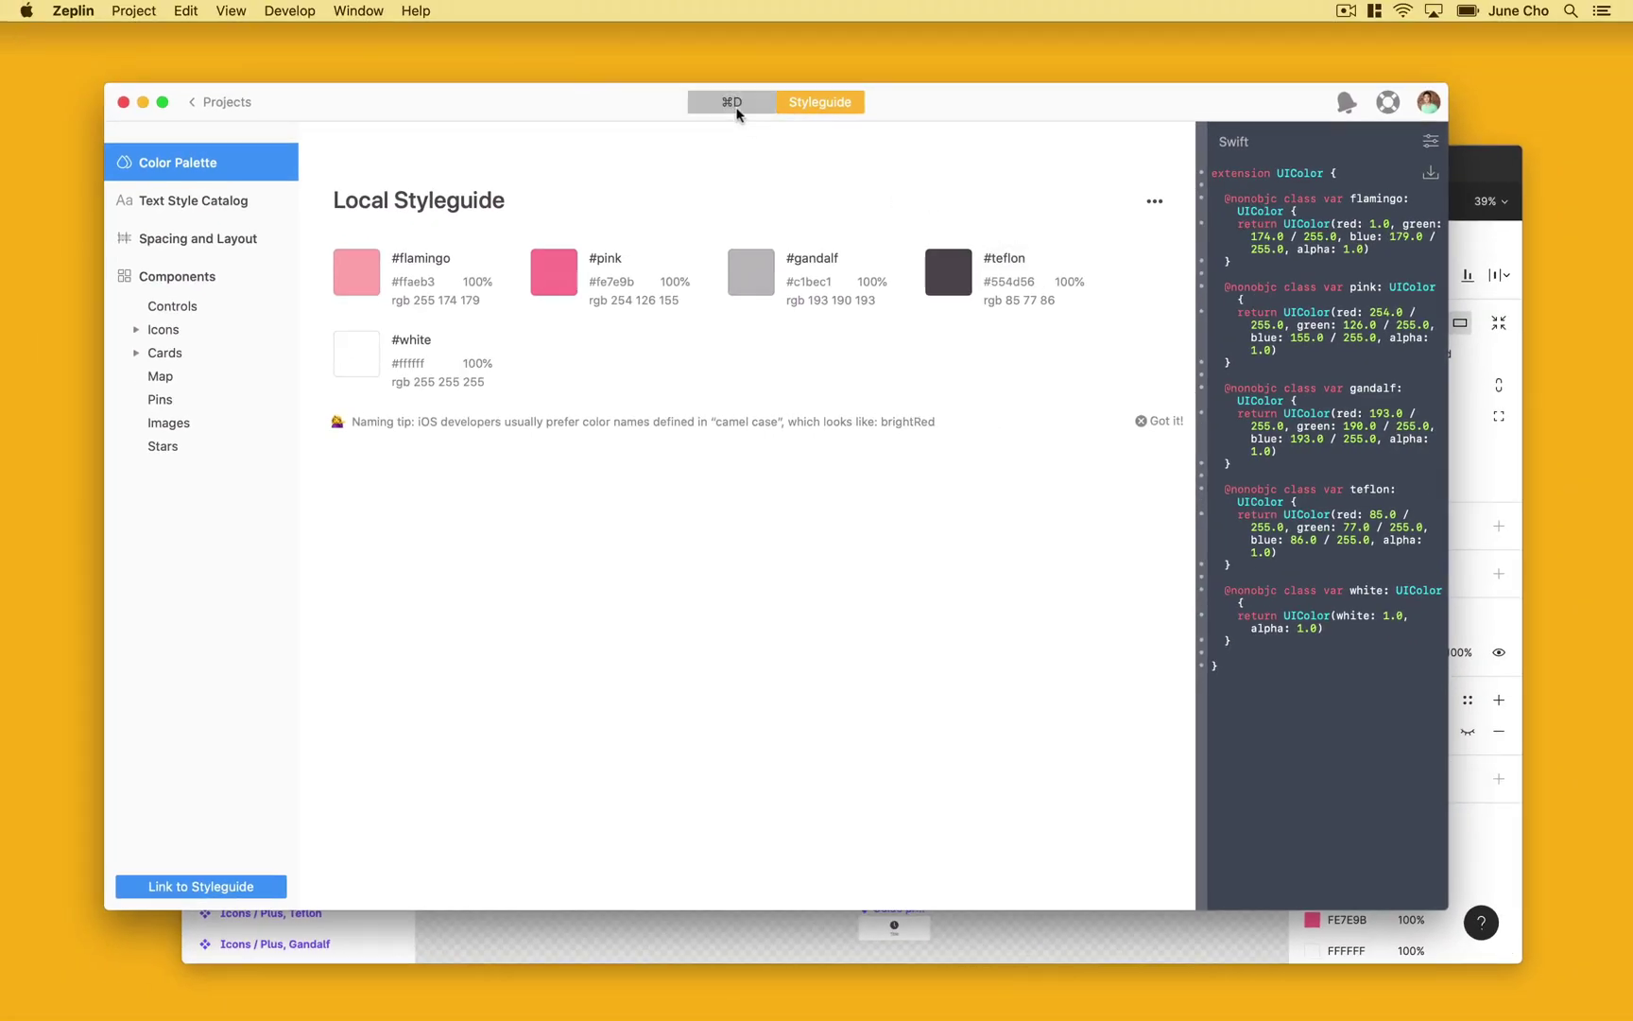
left_click(731, 102)
Step: On the Guide screen, inspect the Book trip button's layers and follow it to the Primary button component
left_click(625, 274)
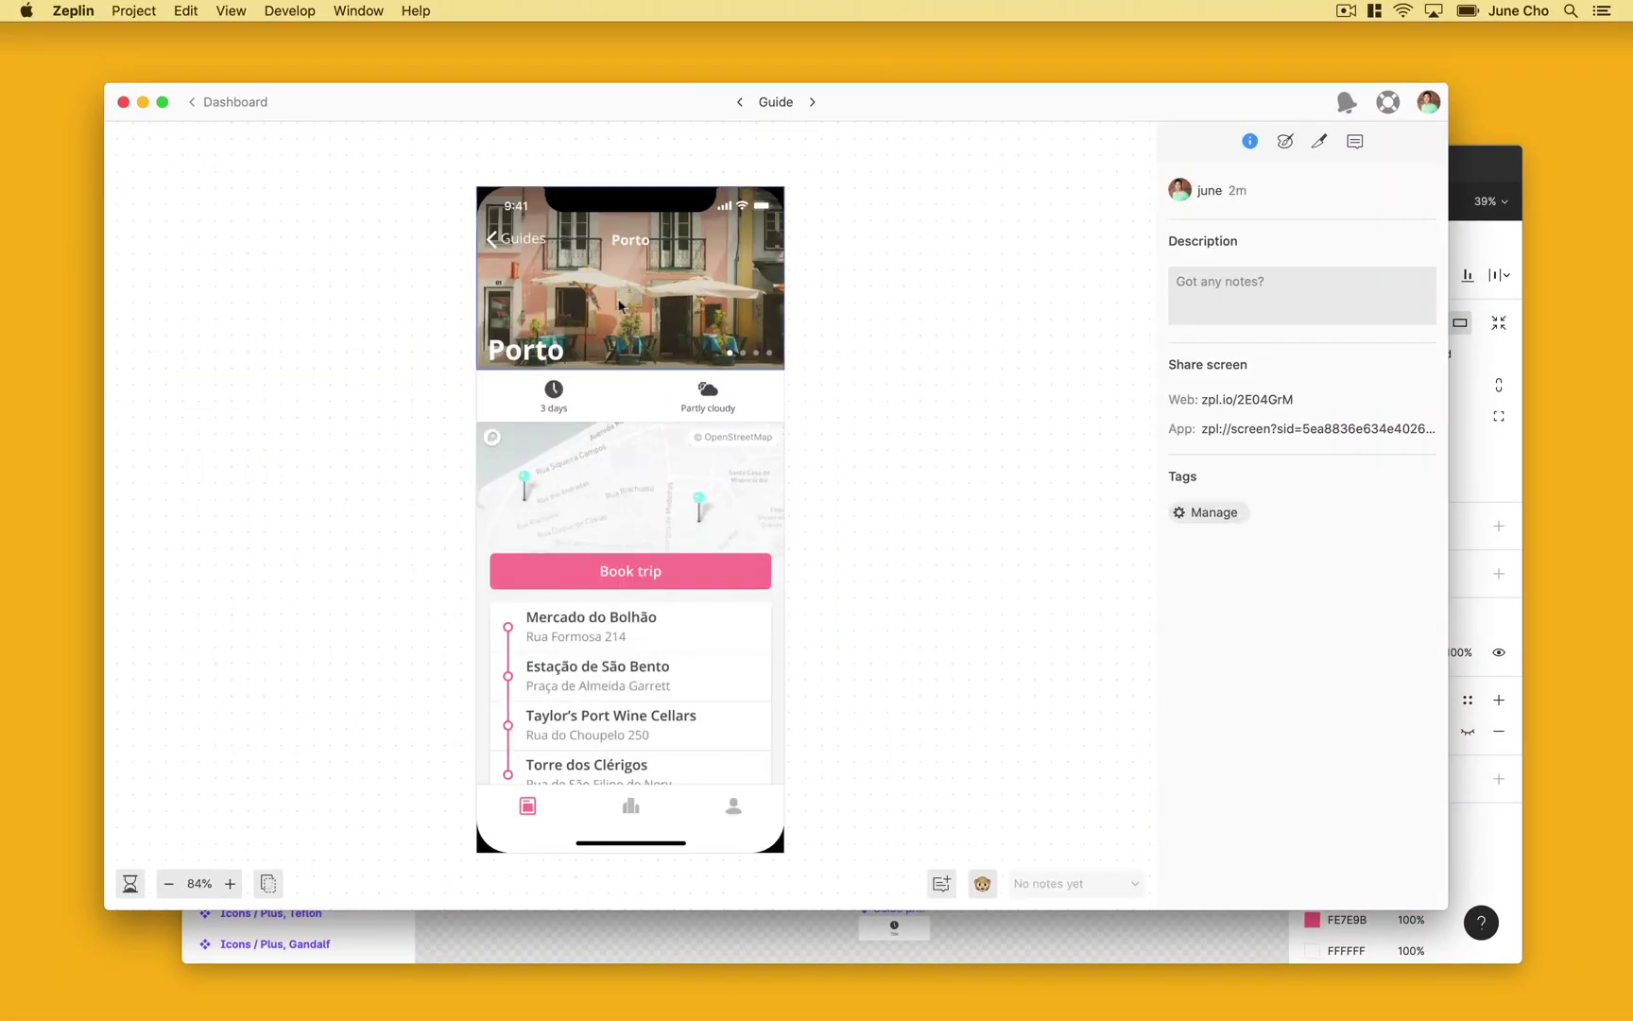
left_click(605, 572)
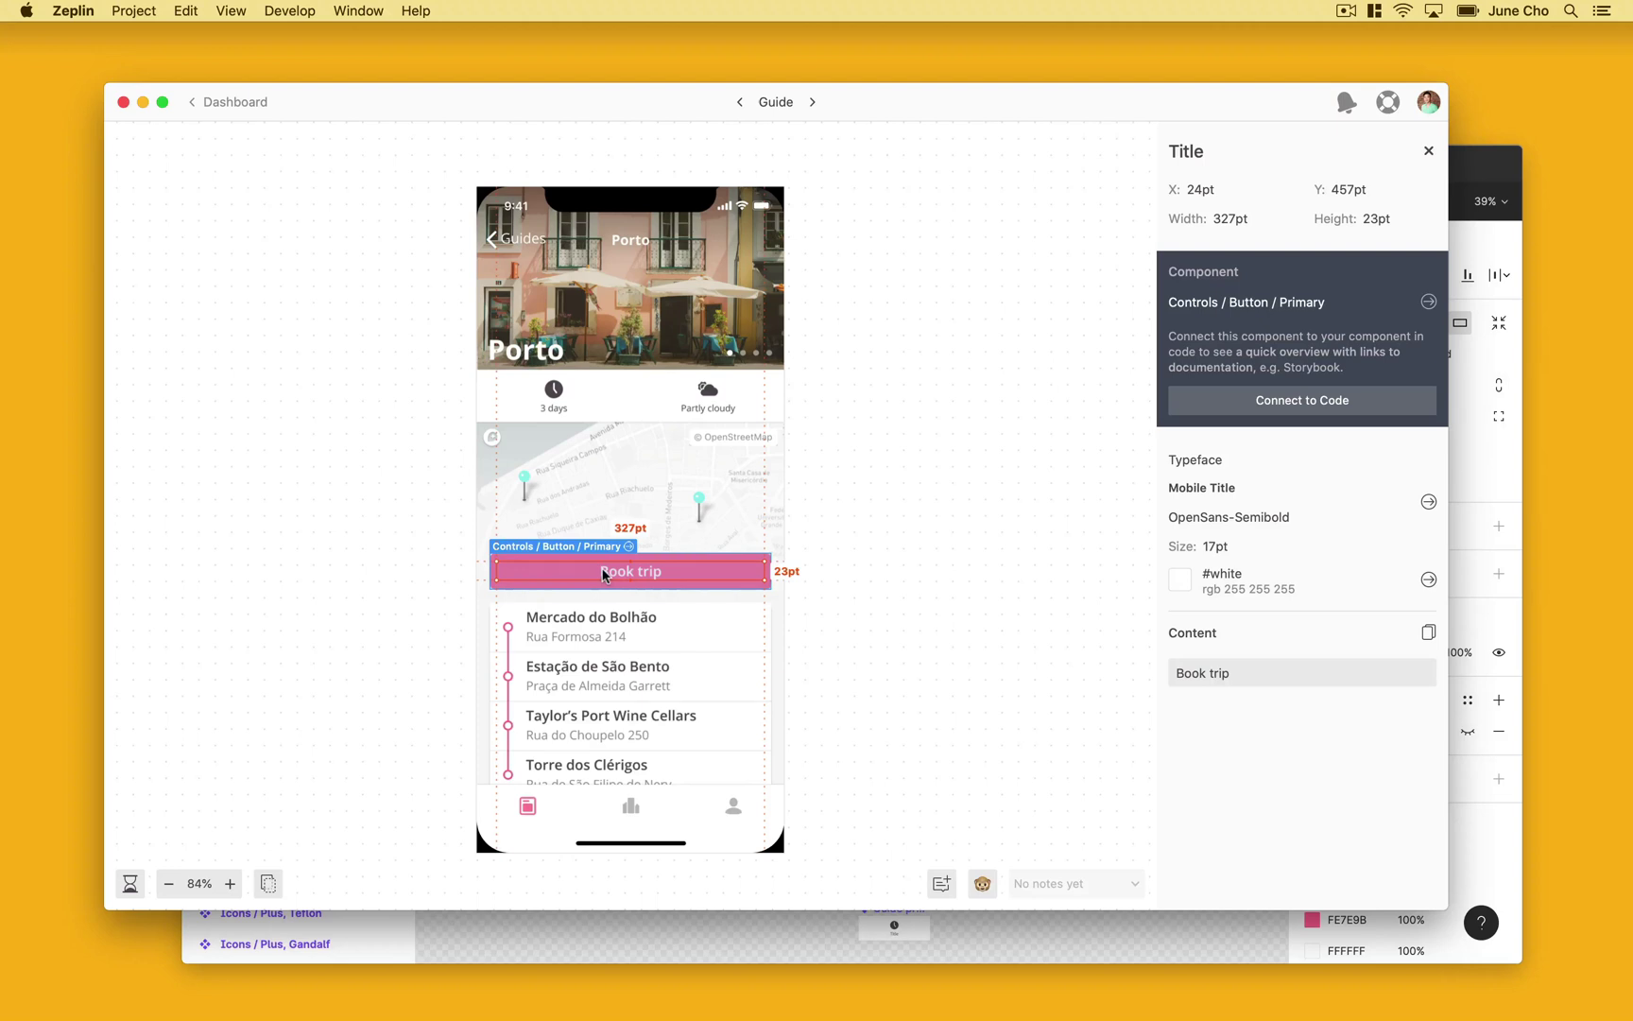
left_click(715, 568)
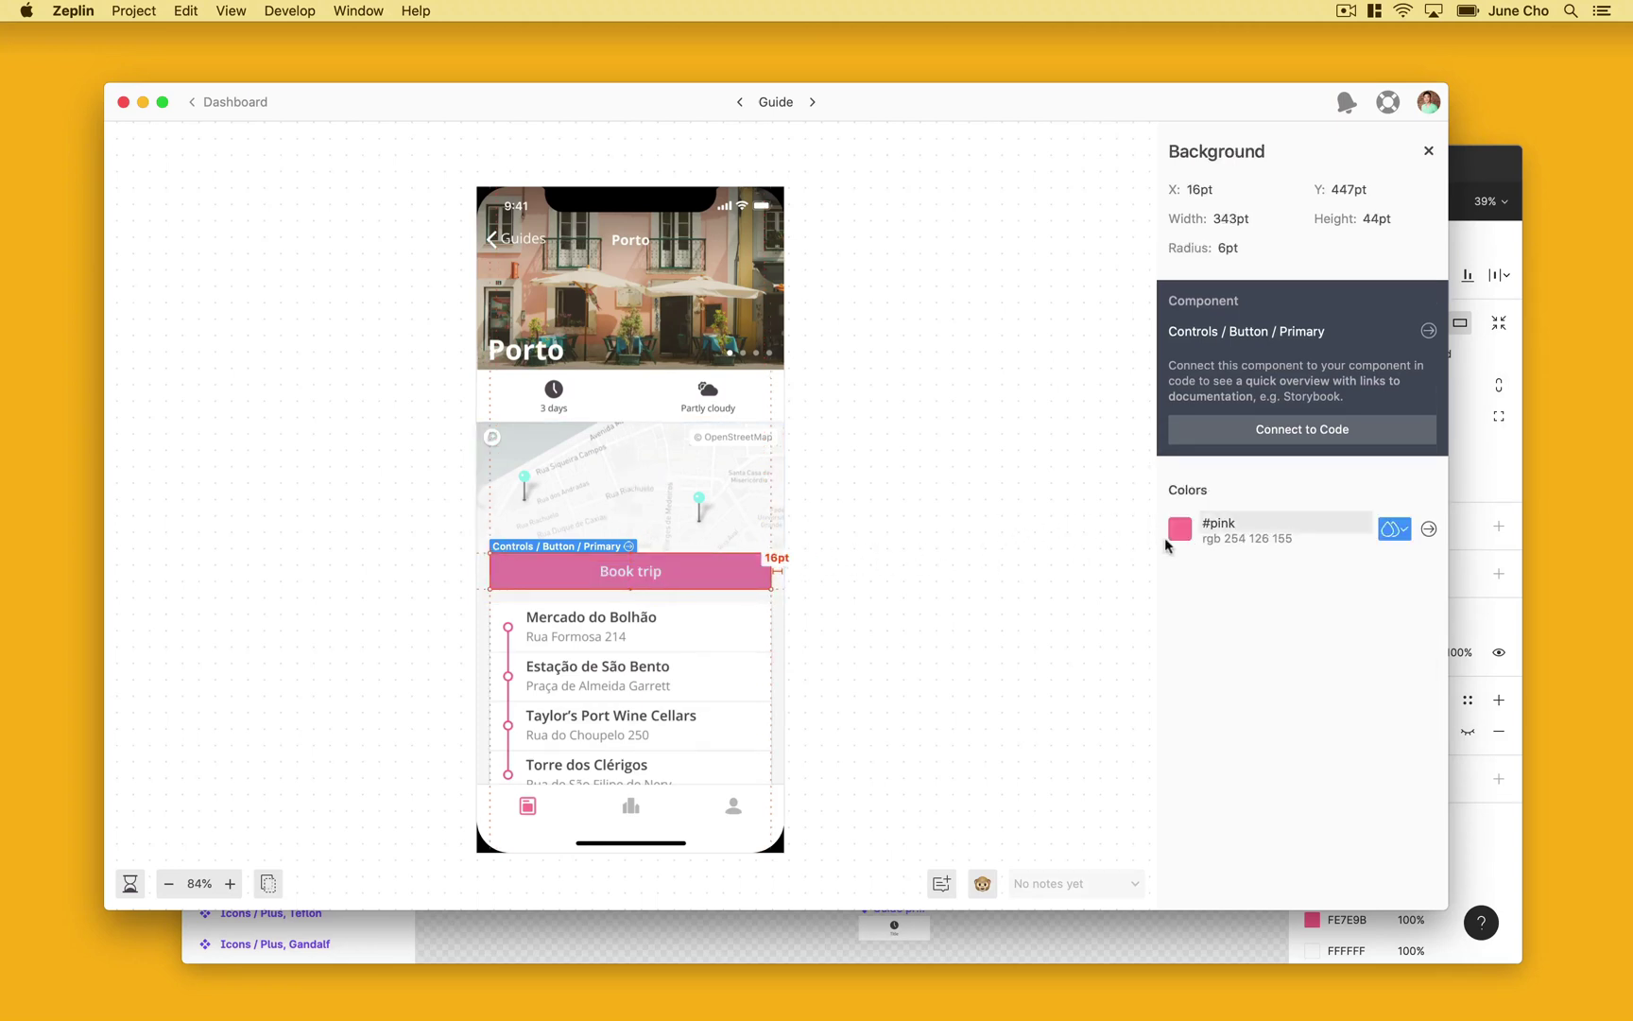
left_click(567, 547)
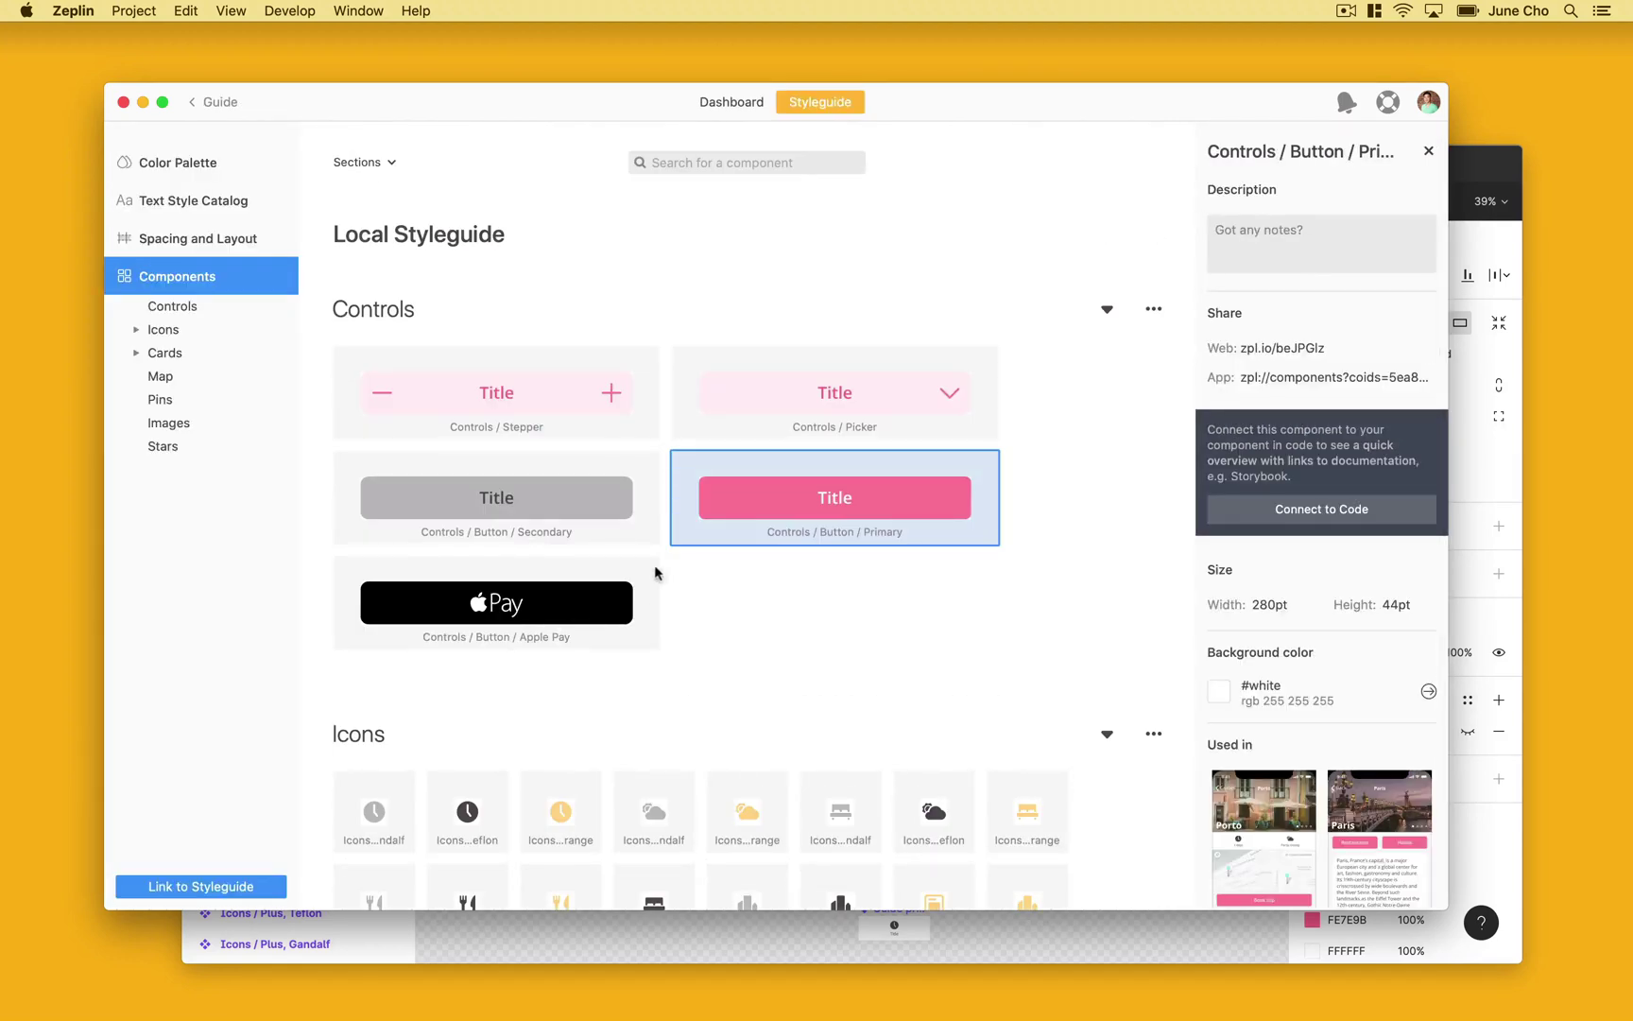
left_click(725, 104)
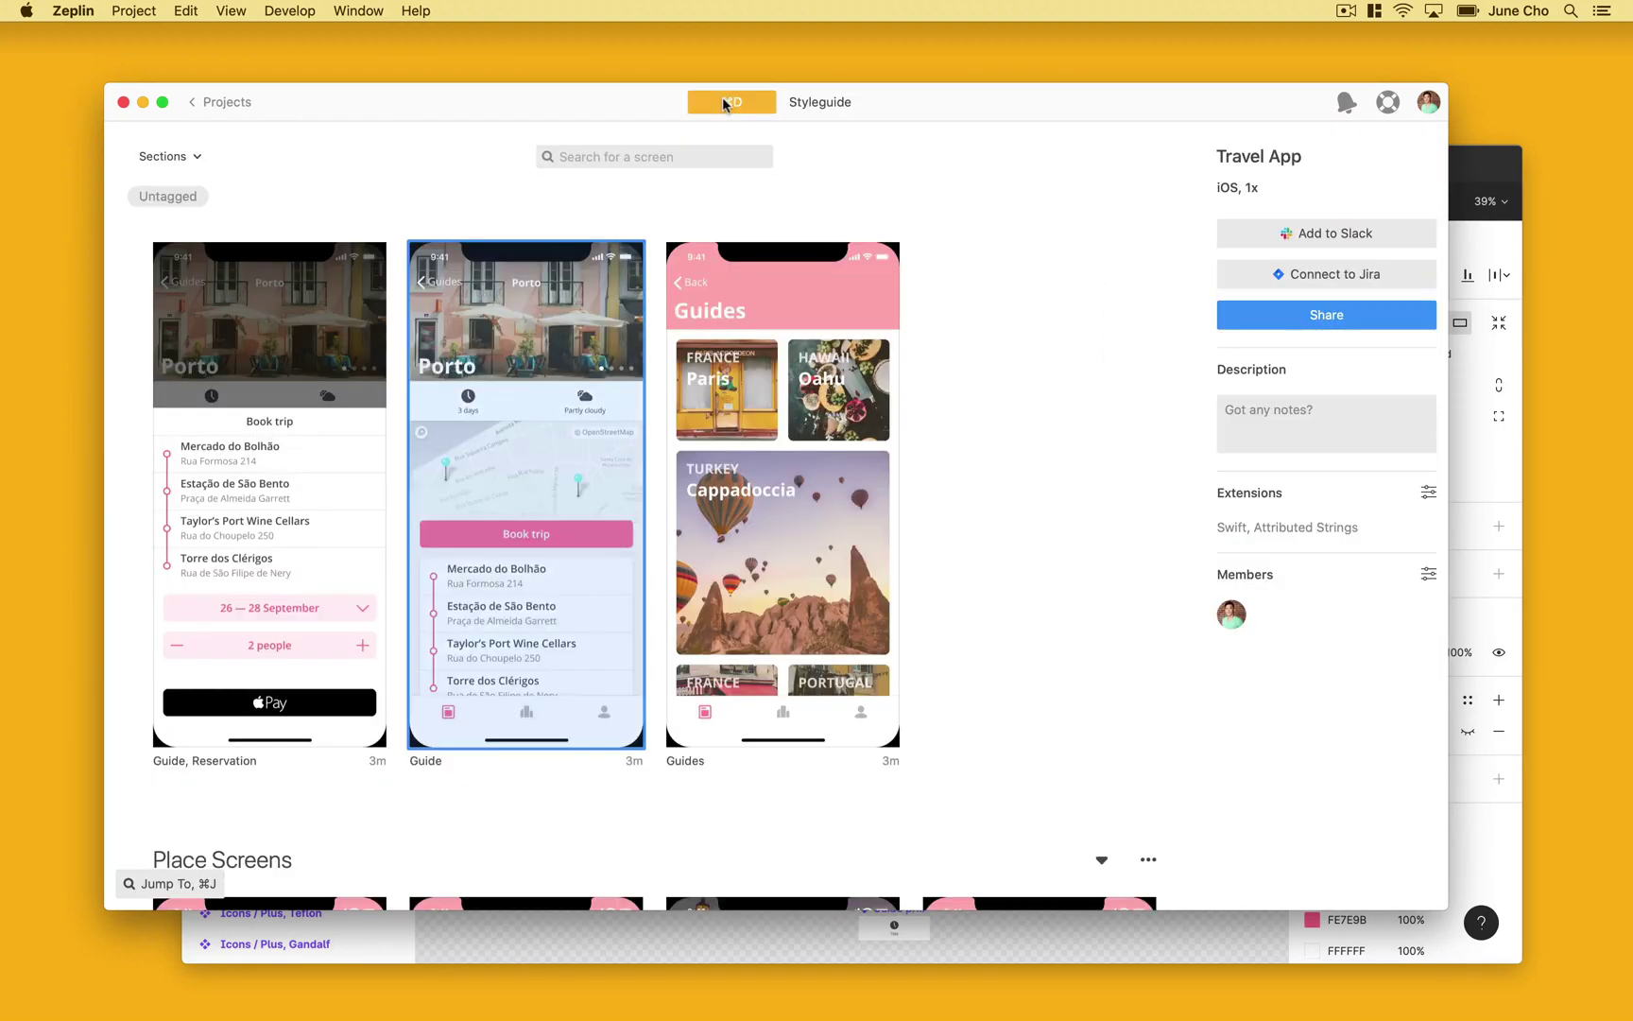
Step: Reopen the Guide screen, inspect the Guides tab-bar icon, then switch back to Figma
double_click(580, 331)
left_click(527, 805)
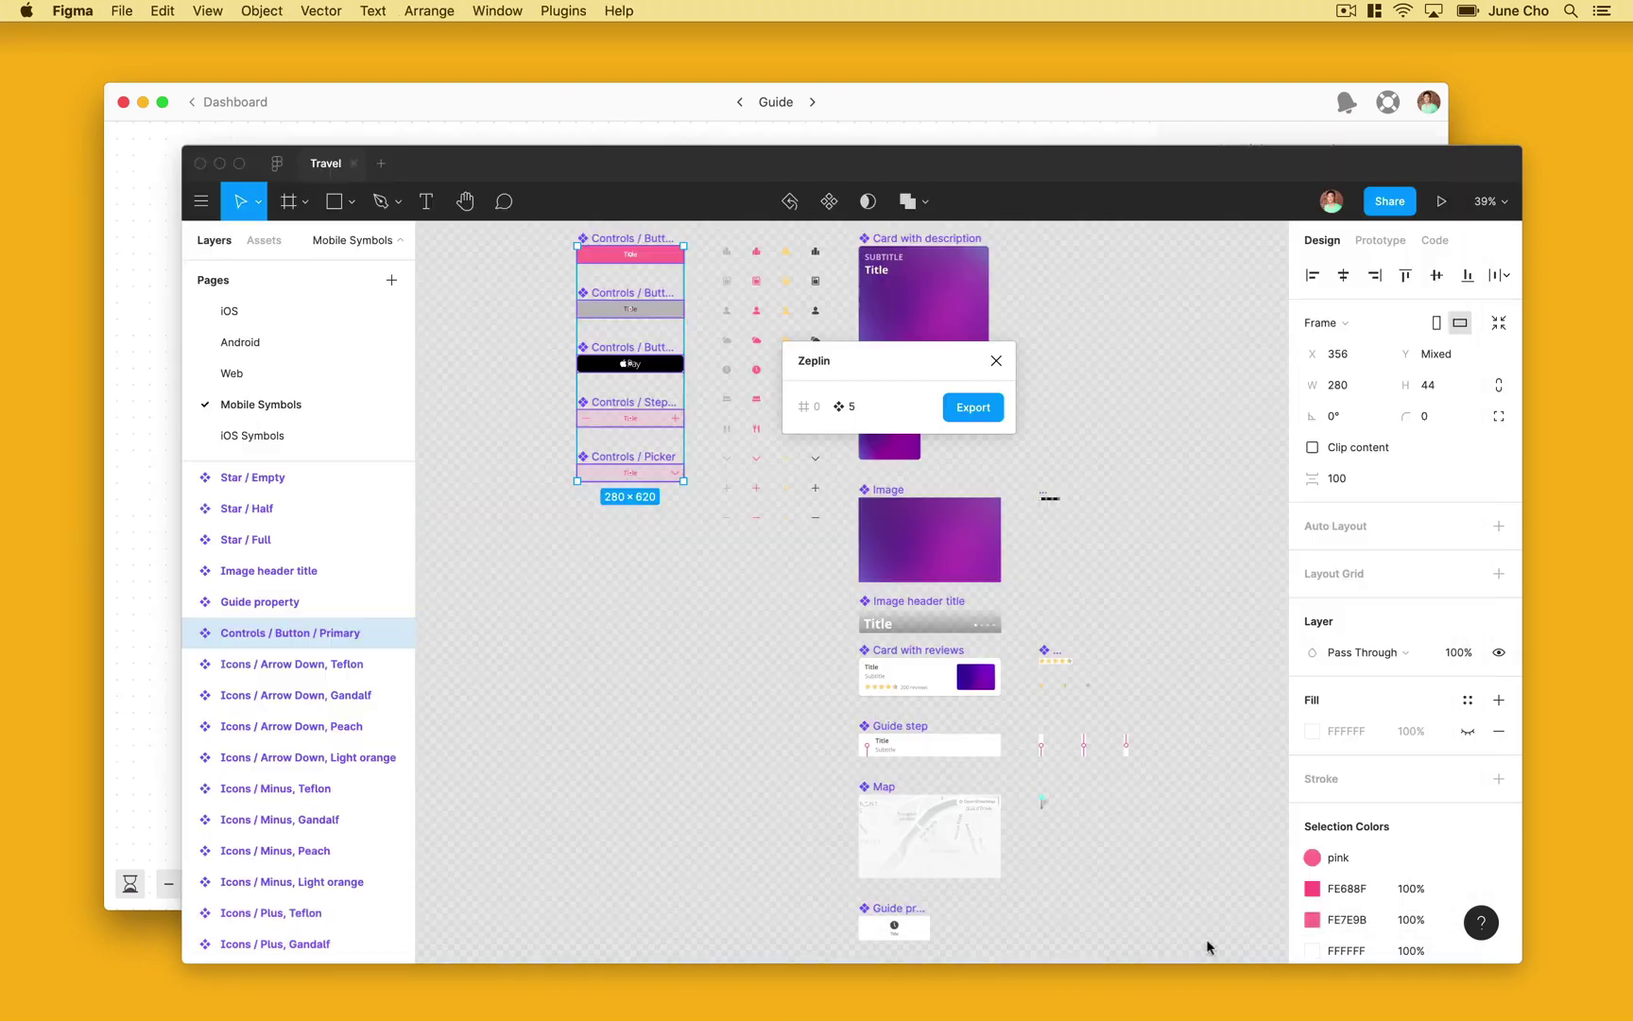
left_click(1205, 939)
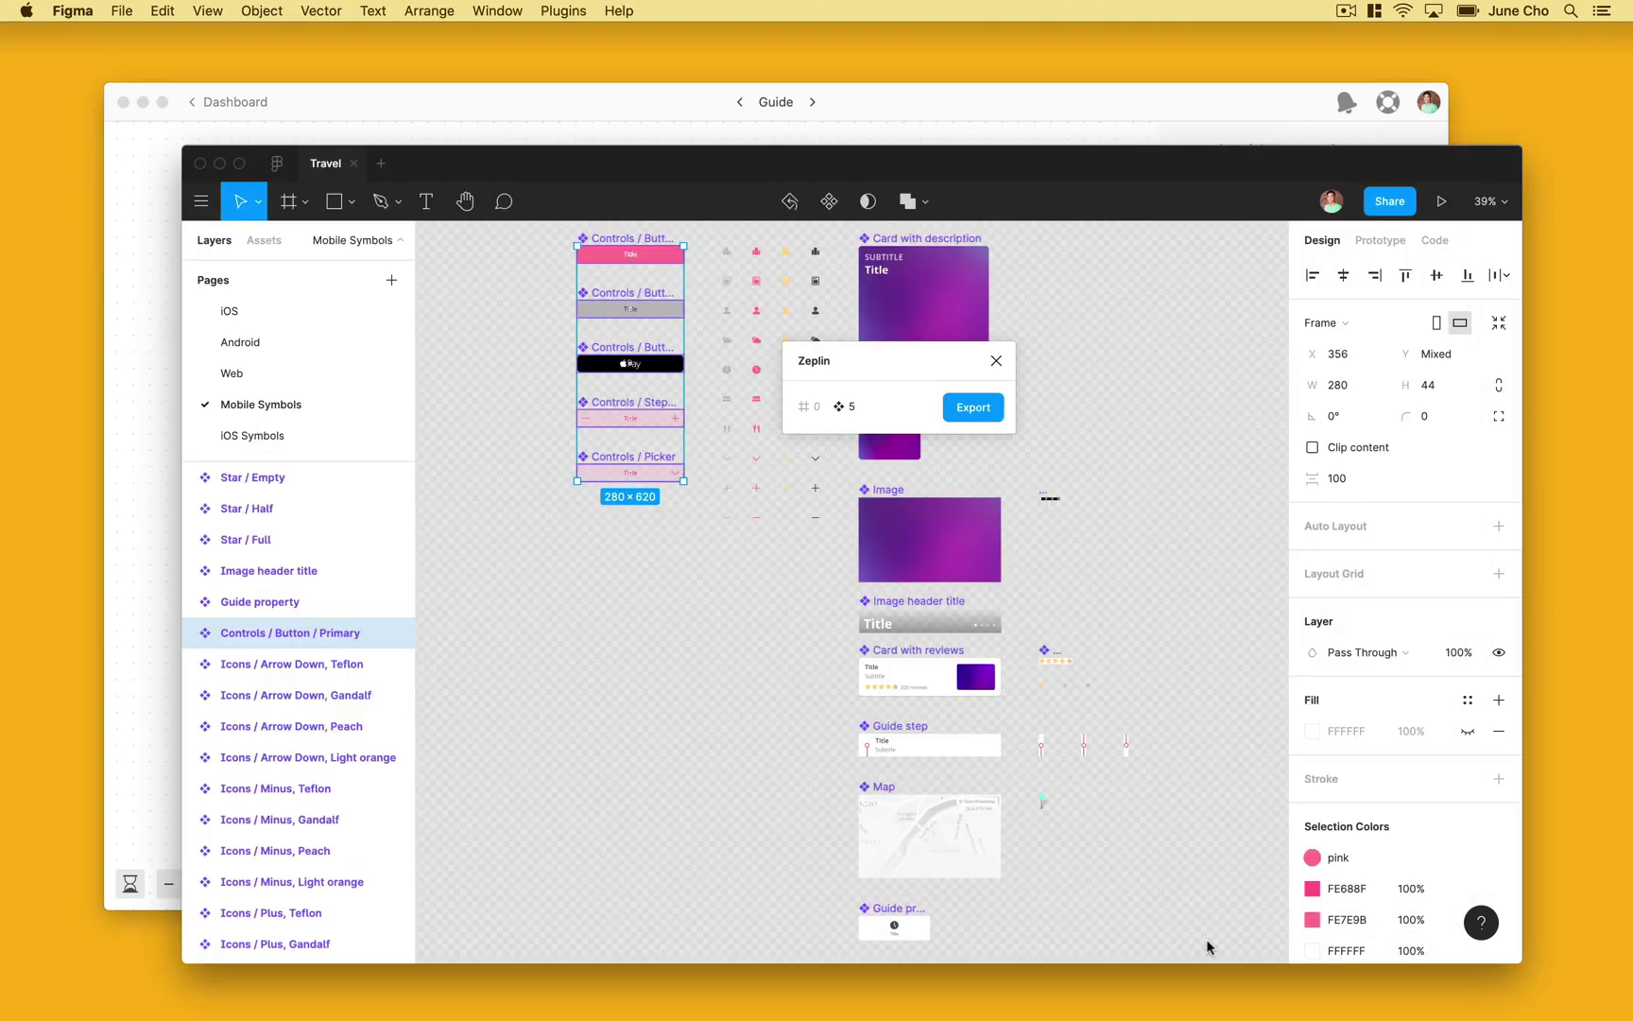
Step: Close the Zeplin export dialog and open the Zeplin plugin's page from the 'Zeplin' search results
left_click(997, 360)
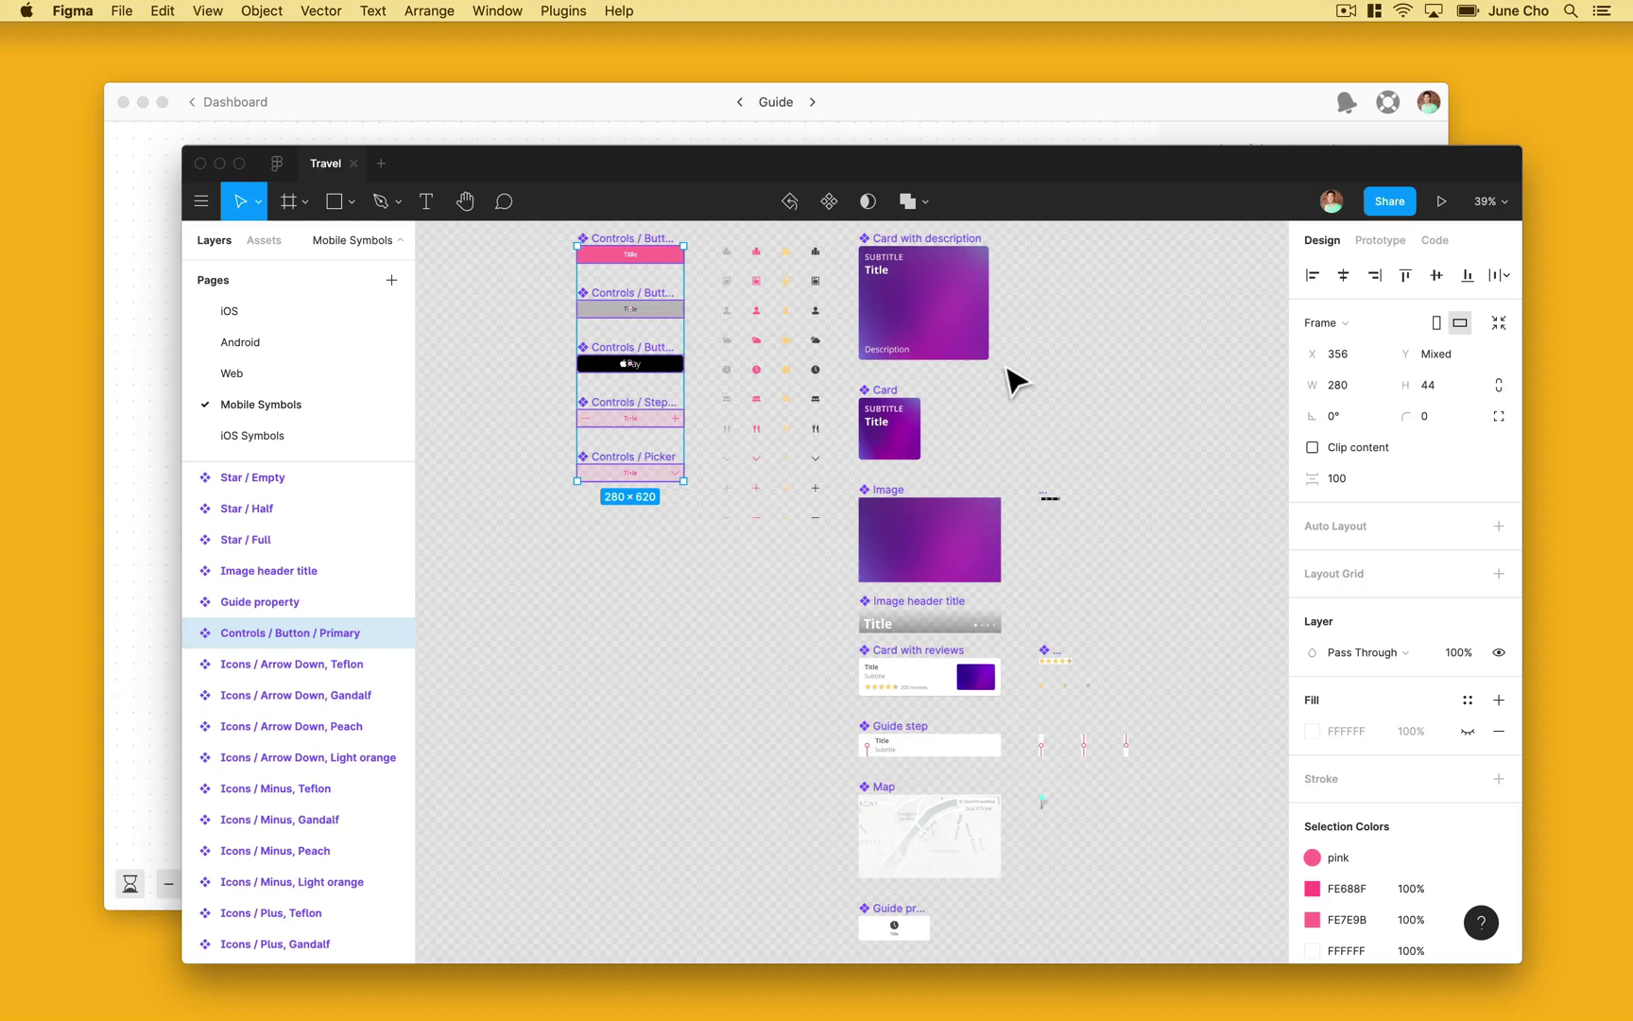
left_click(280, 163)
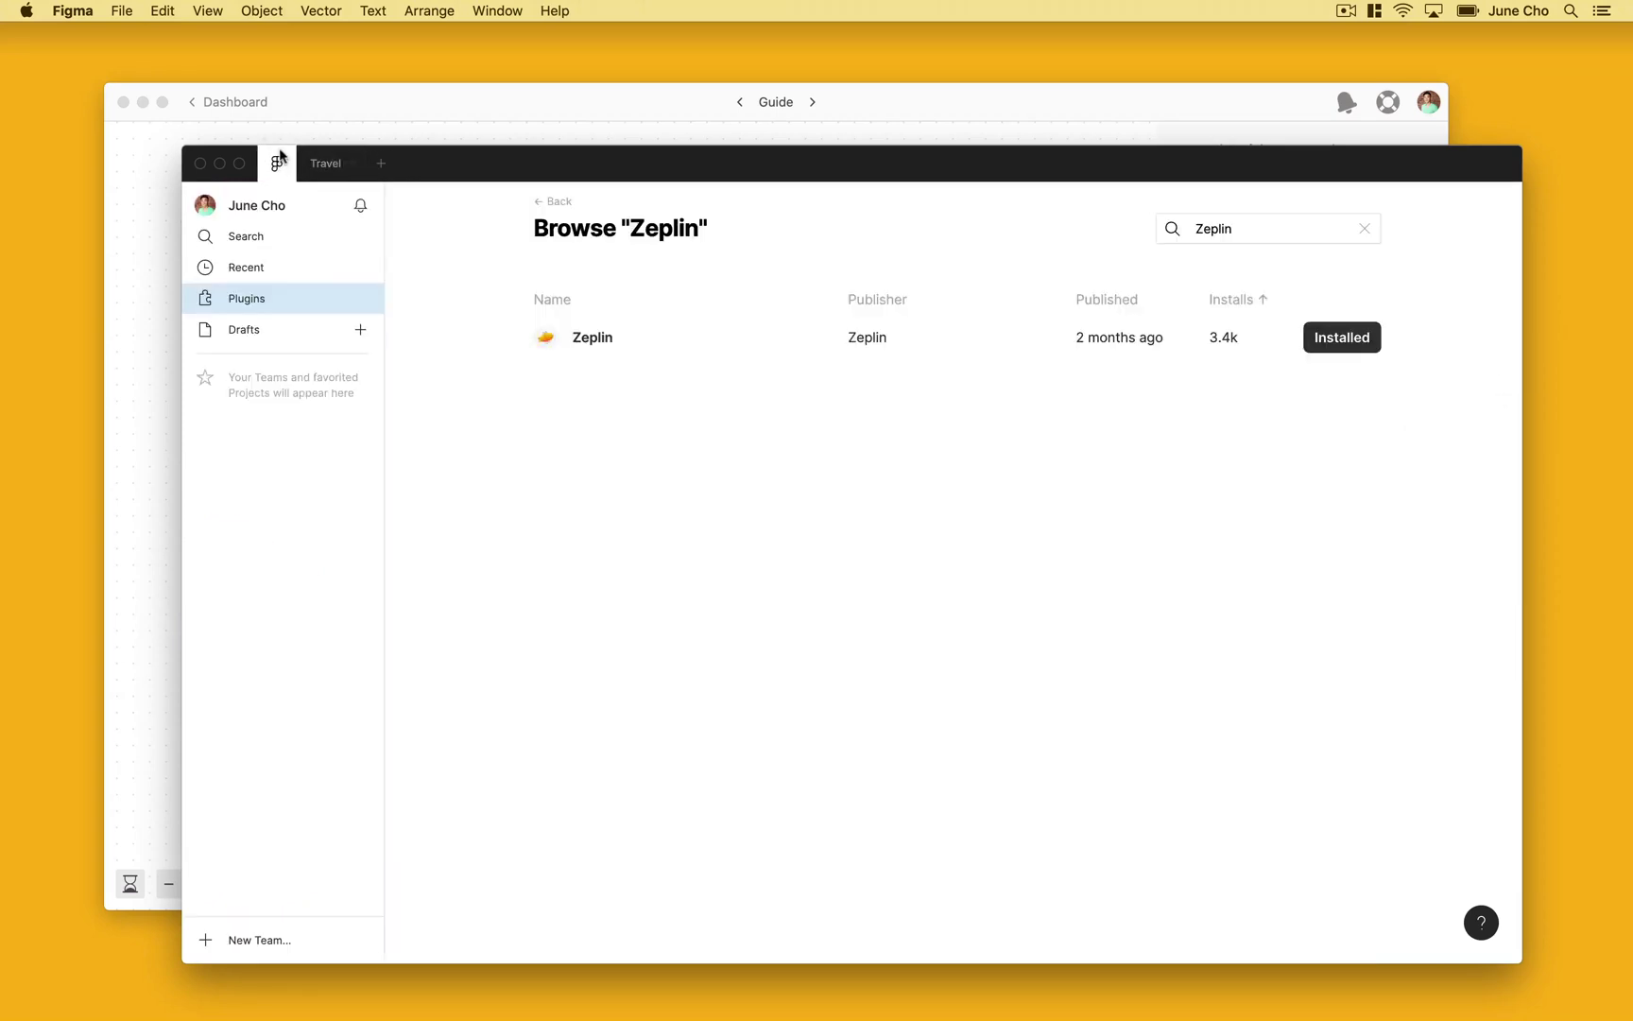
left_click(625, 336)
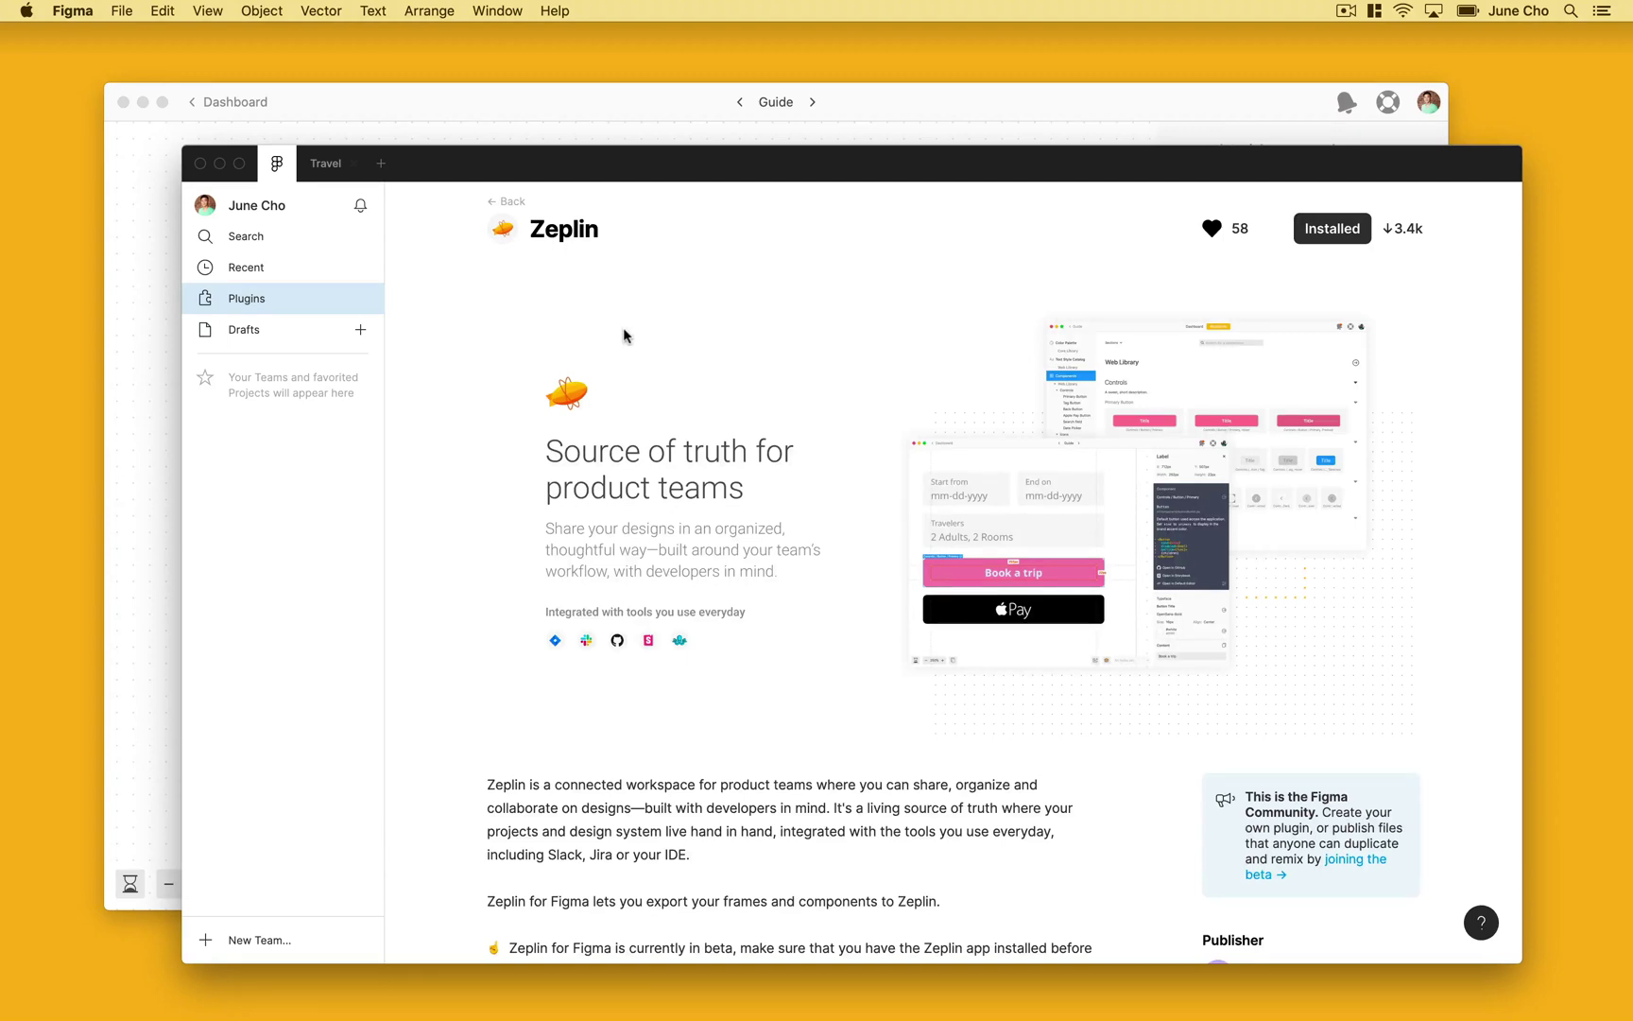